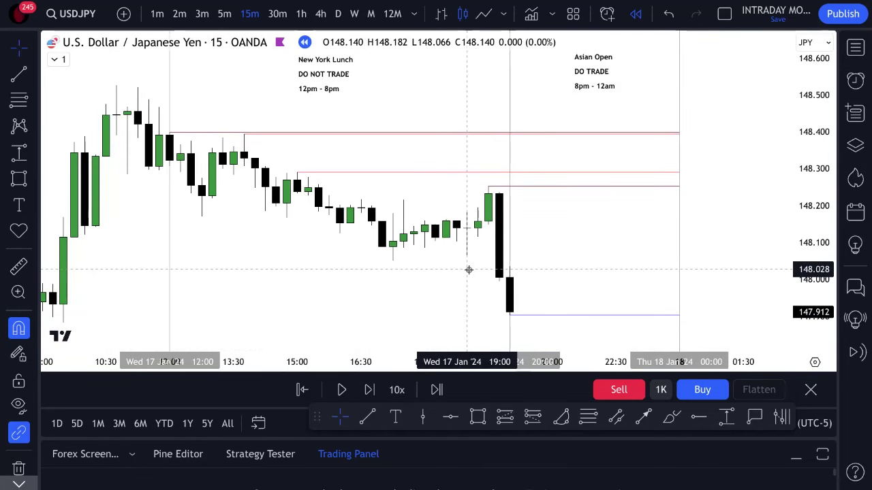
{"action": "mouse_move", "coordinate": [469, 269]}
{"action": "left_mouse_down"}
{"action": "mouse_move", "coordinate": [467, 288]}
{"action": "mouse_move", "coordinate": [464, 281]}
{"action": "left_mouse_up"}
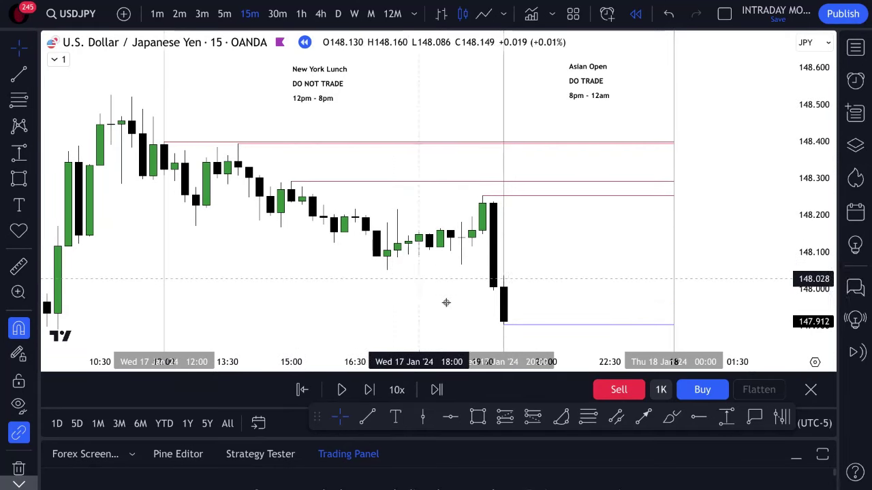
{"action": "left_click", "coordinate": [504, 324]}
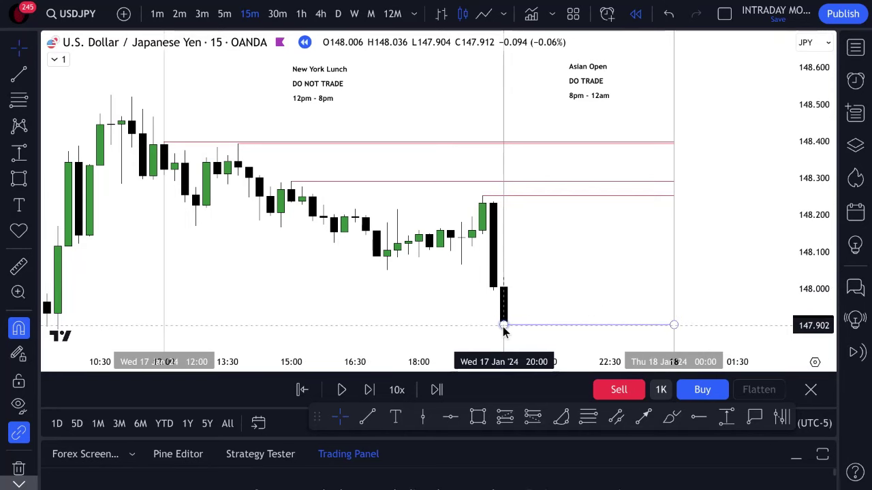
{"action": "left_click", "coordinate": [505, 323]}
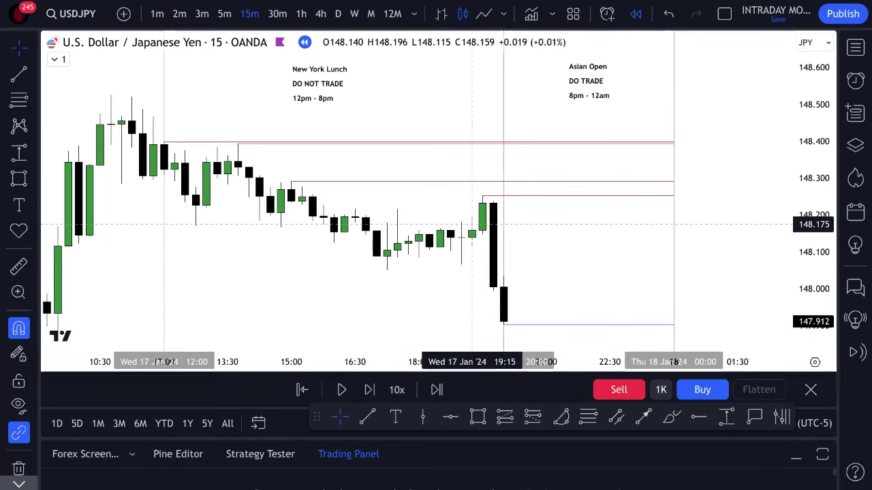
Step: Draw a horizontal trend line at 148.006 from the open of the 20:00 candle to the 00:00 session line
{"action": "left_click", "coordinate": [367, 417]}
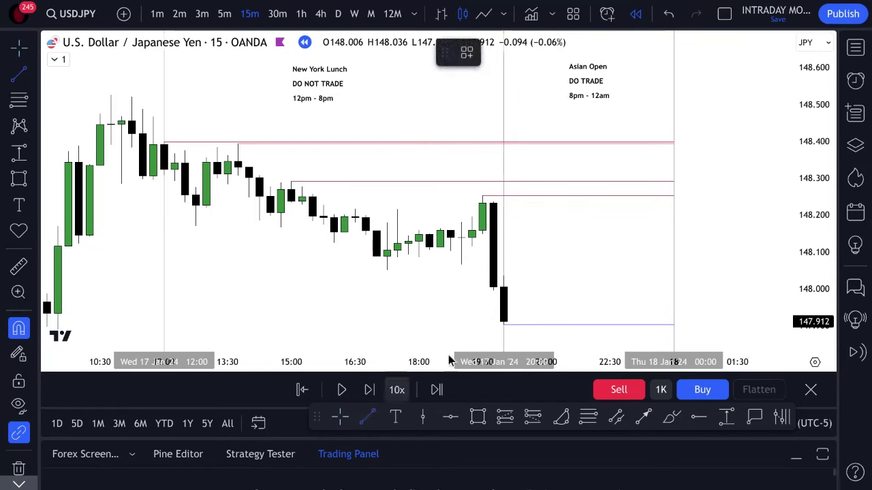
{"action": "left_click", "coordinate": [503, 287]}
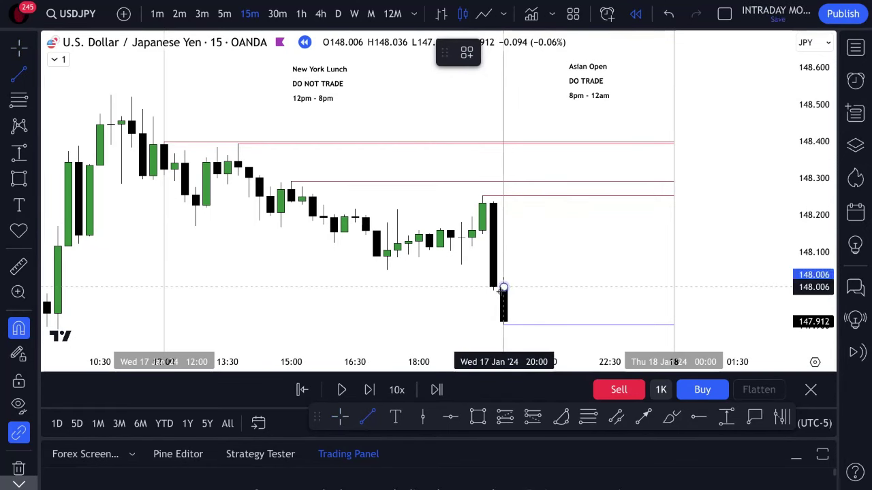
{"action": "left_click", "coordinate": [674, 287]}
Step: Style the new opening-price line as a dashed line in black
{"action": "left_click", "coordinate": [572, 53]}
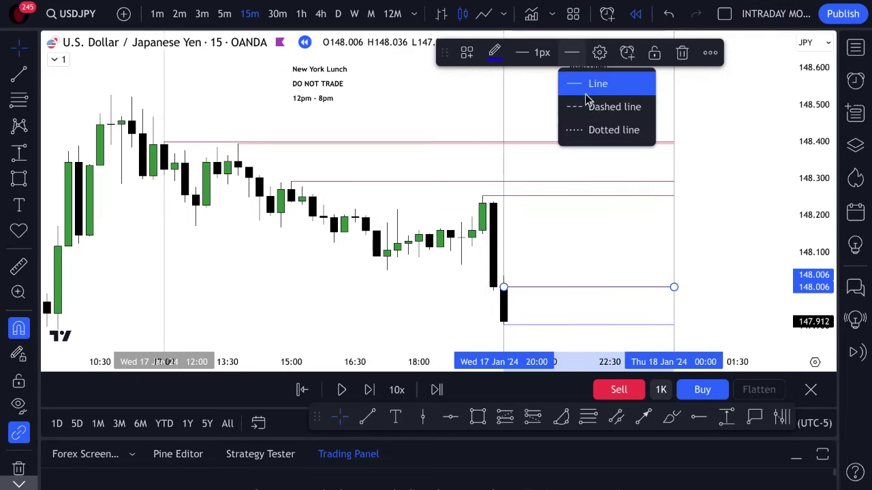
{"action": "left_click", "coordinate": [590, 107]}
{"action": "left_click", "coordinate": [497, 55]}
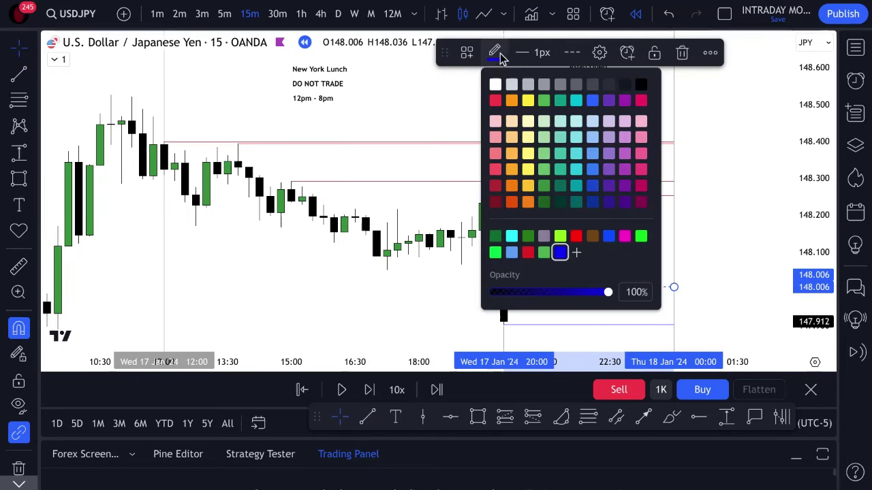
{"action": "left_click", "coordinate": [640, 85]}
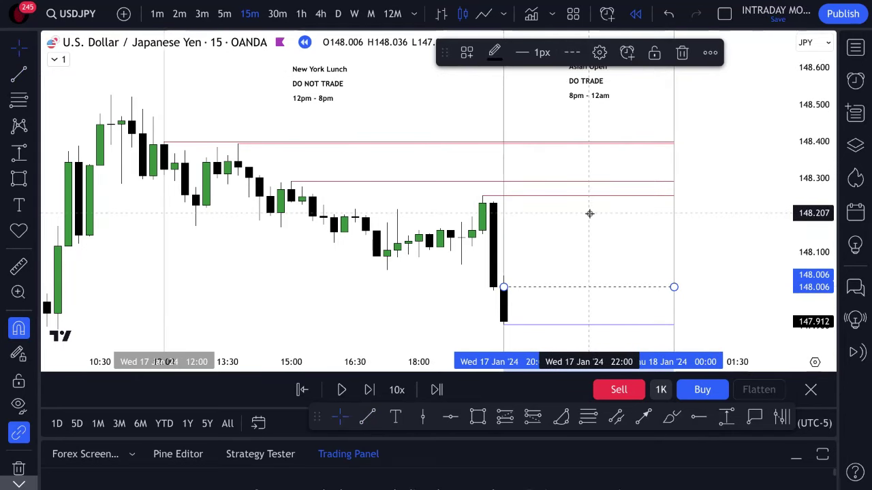
{"action": "left_click", "coordinate": [603, 262]}
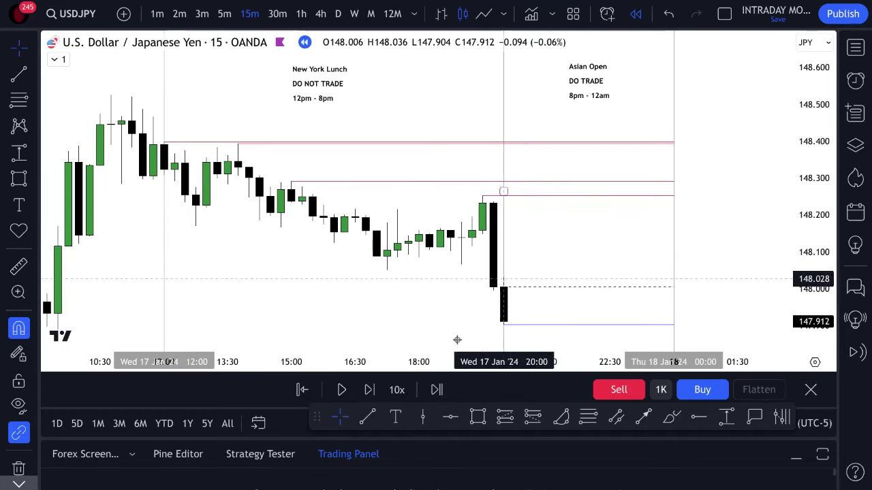
Step: Advance the replay by one 15-minute candle and switch the chart to the 1-minute timeframe, enlarged around the latest candles
{"action": "left_click", "coordinate": [369, 389]}
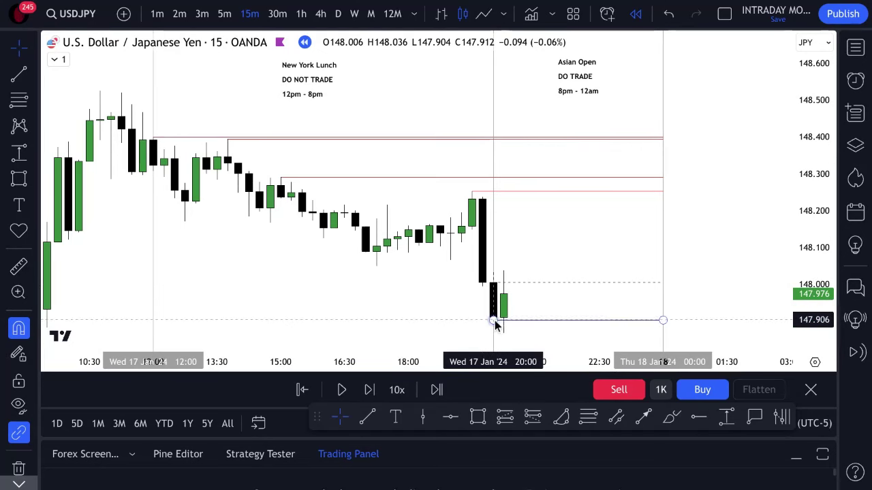
{"action": "left_click", "coordinate": [157, 15]}
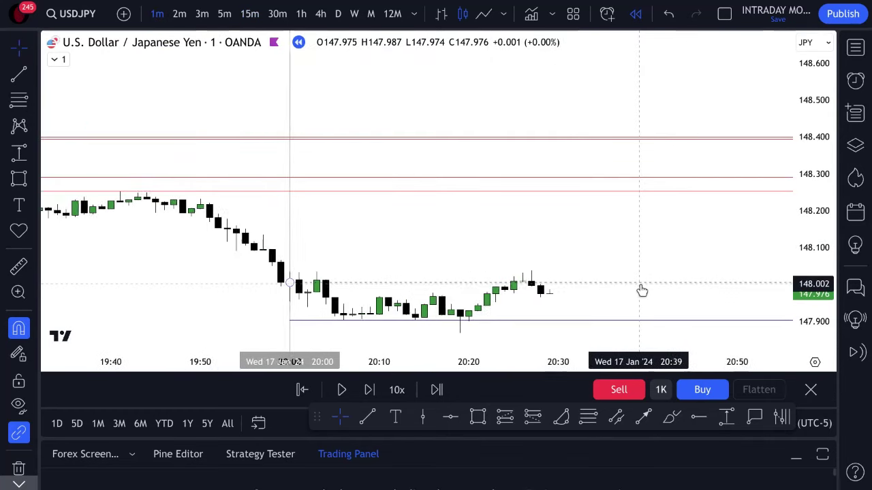
{"action": "left_click_drag", "start_coordinate": [802, 306], "coordinate": [633, 75]}
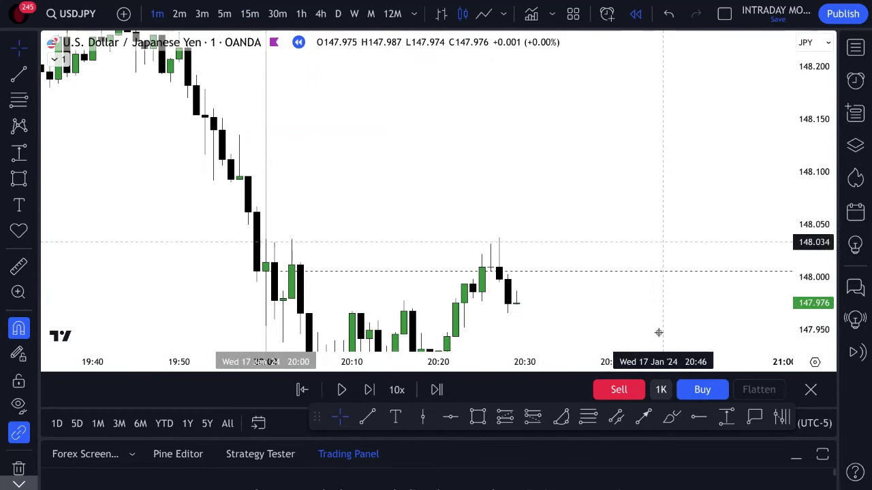
{"action": "left_click_drag", "start_coordinate": [658, 334], "coordinate": [652, 175]}
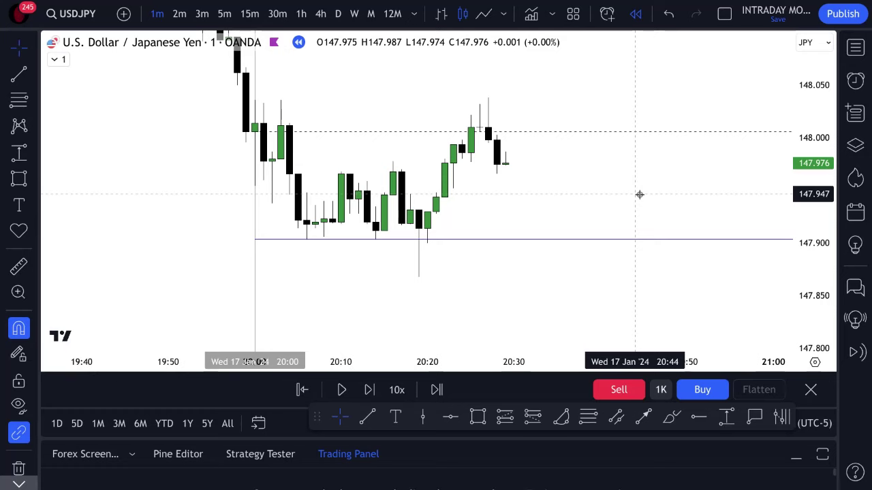
{"action": "scroll", "coordinate": [640, 195], "scroll_direction": "up", "scroll_amount": 3}
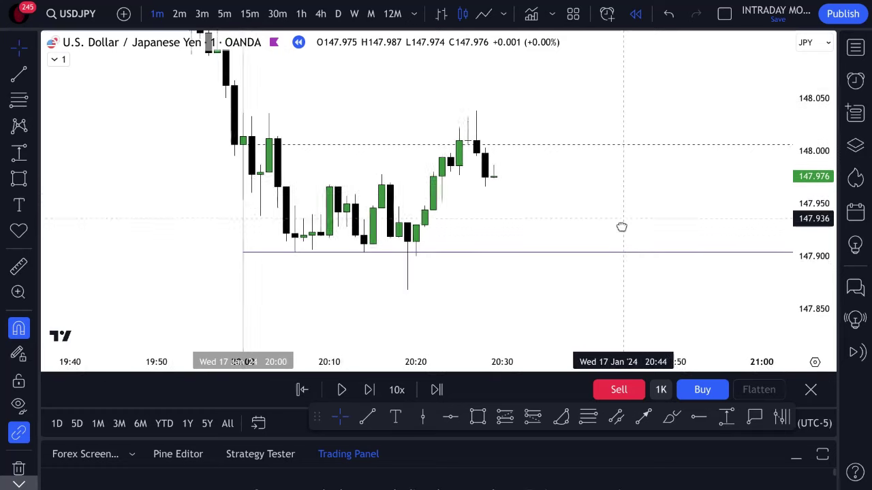
Step: Place a down arrow icon just below the dashed opening-price line near 20:14
{"action": "left_click", "coordinate": [34, 232]}
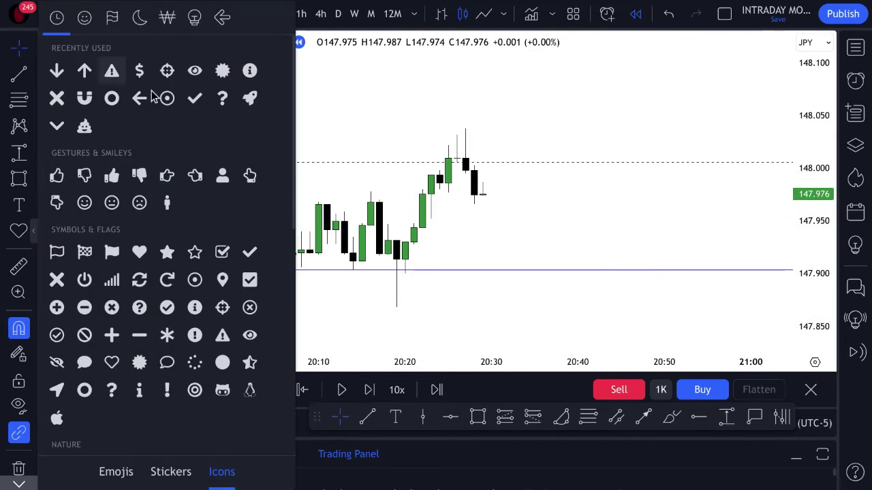
{"action": "left_click", "coordinate": [57, 71]}
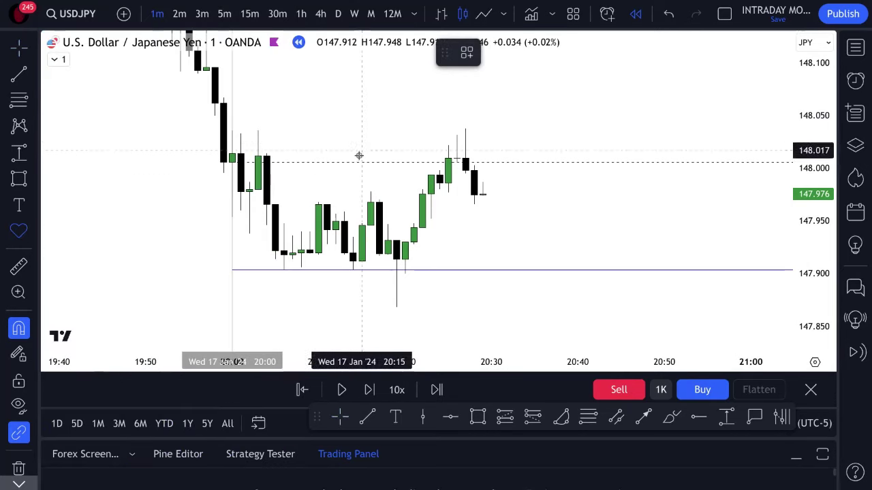
{"action": "left_click", "coordinate": [350, 178]}
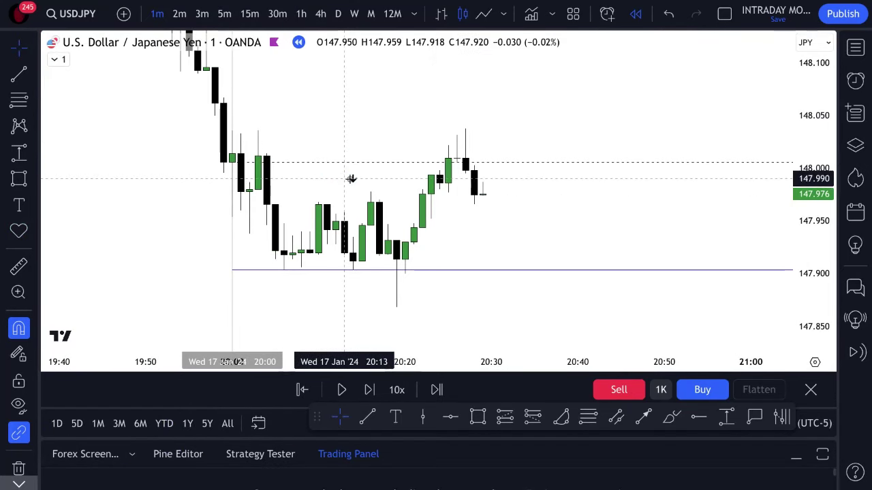
{"action": "left_click", "coordinate": [351, 178]}
Step: Add the text label "Discount" directly beneath the down arrow
{"action": "left_click", "coordinate": [382, 308]}
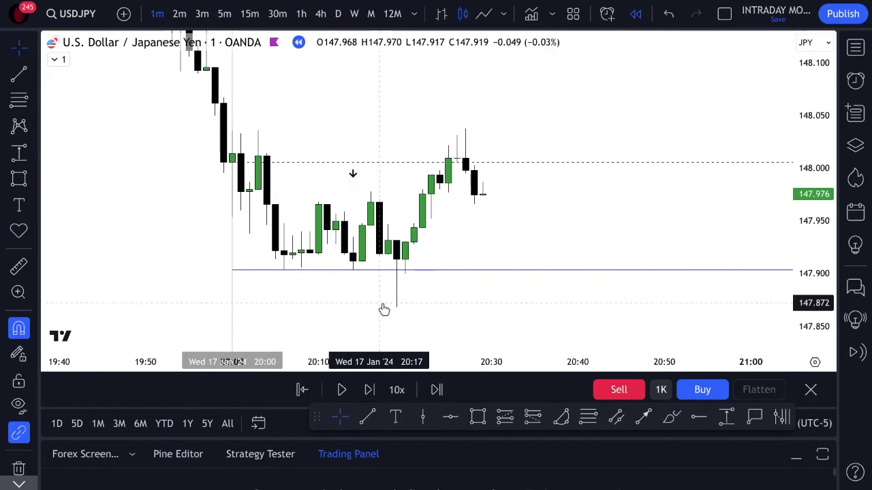
{"action": "left_click", "coordinate": [448, 218]}
{"action": "type", "text": "D"}
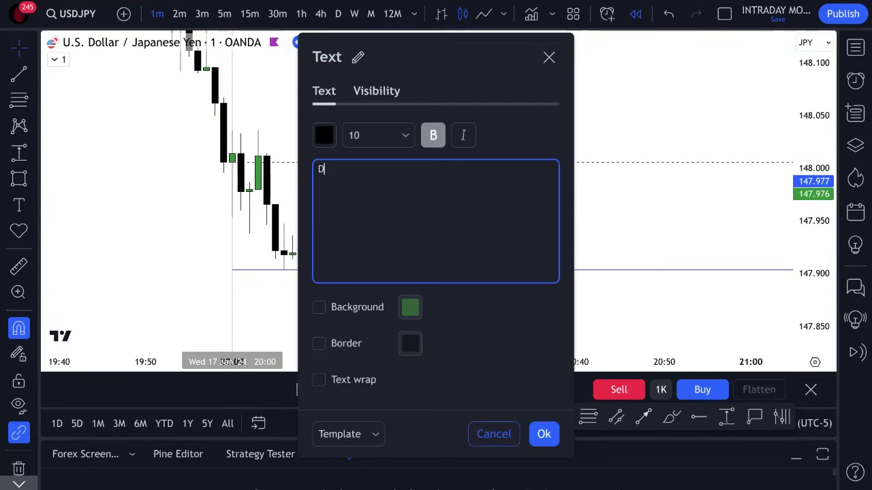
{"action": "type", "text": "iscount"}
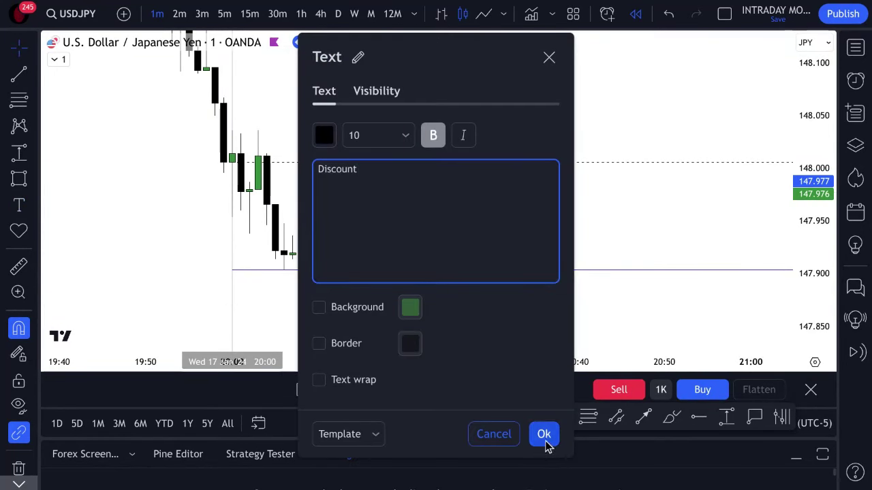
{"action": "left_click", "coordinate": [544, 436]}
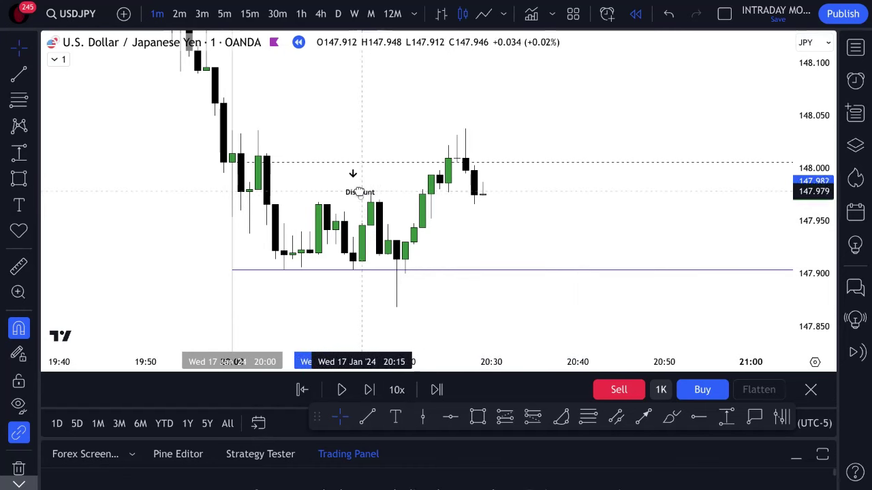
Step: Duplicate the "Discount" label above the dashed line and place an up arrow icon between the copy and the line
{"action": "left_click_drag", "start_coordinate": [359, 192], "coordinate": [362, 120]}
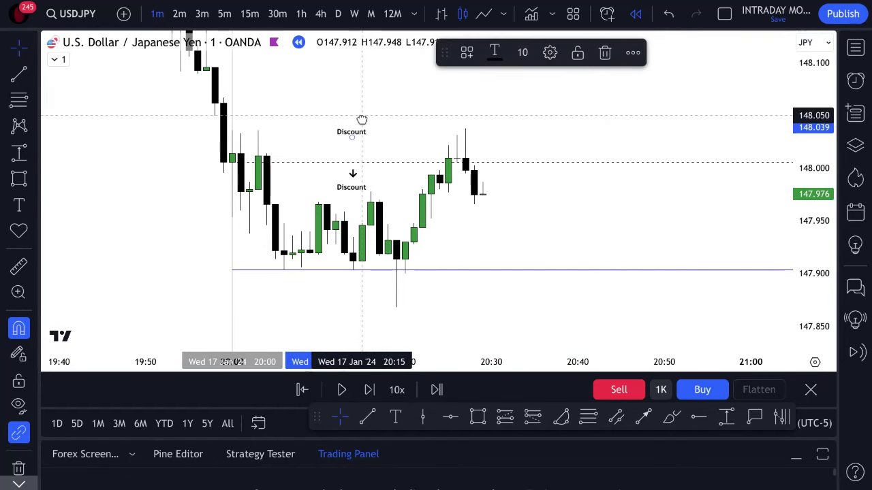
{"action": "left_click", "coordinate": [32, 232]}
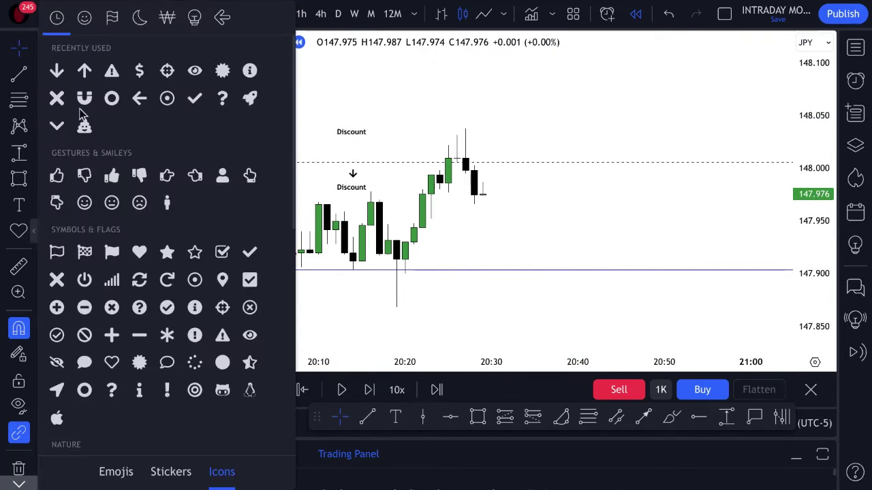
{"action": "left_click", "coordinate": [84, 71]}
{"action": "left_click", "coordinate": [353, 149]}
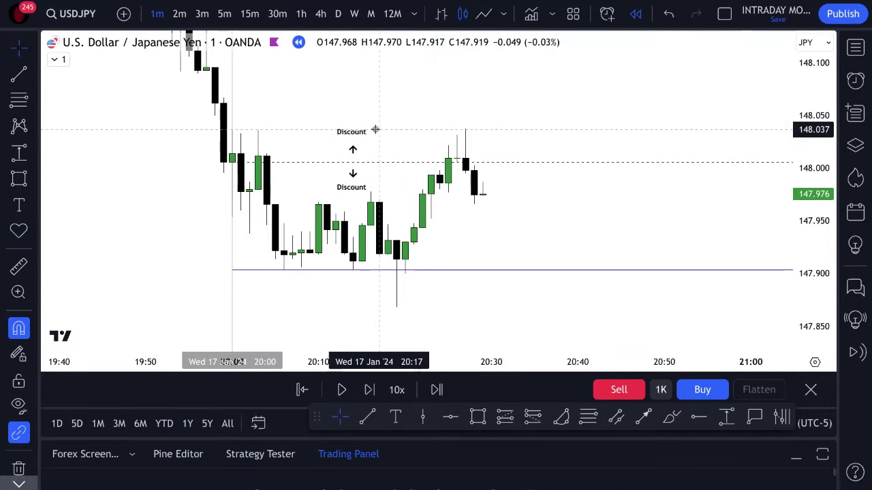
Step: Change the text of the label above the up arrow to "Premium"
{"action": "double_click", "coordinate": [366, 132]}
{"action": "type", "text": "Premium"}
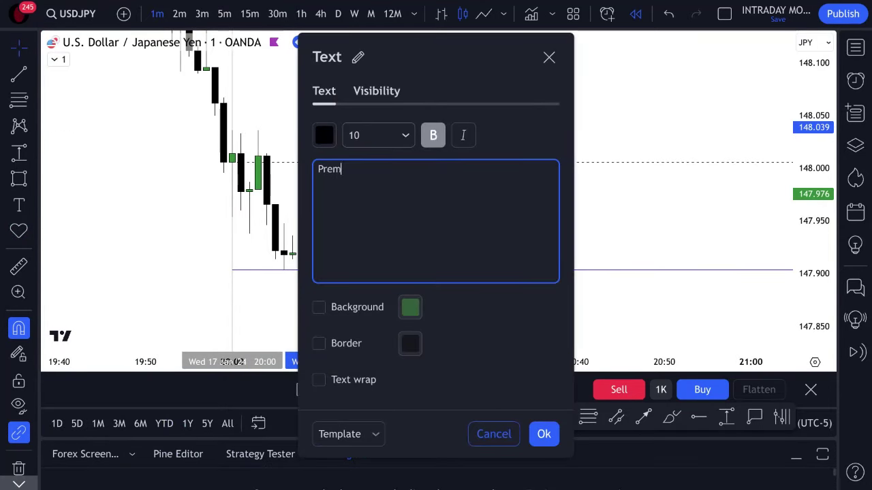
{"action": "left_click", "coordinate": [549, 434]}
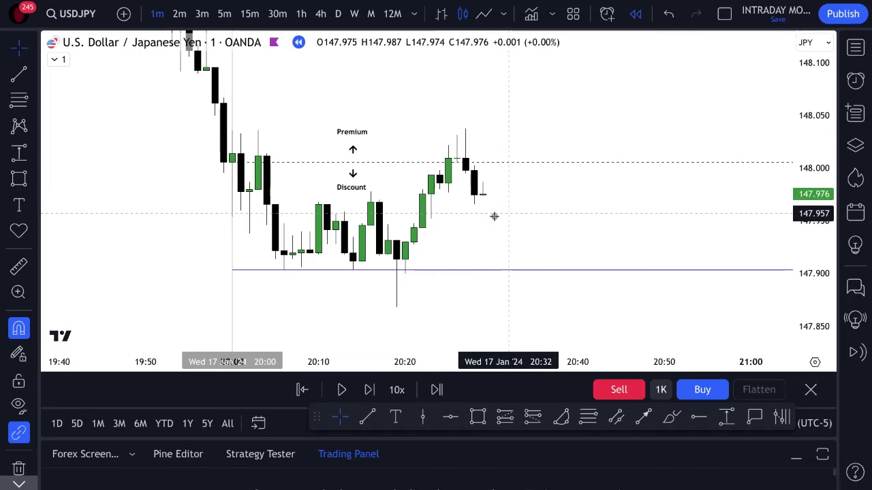
Step: Draw a rectangle over the price gap between the 20:21 and 20:23 candles, starting at 147.948, and extend it to 20:51
{"action": "left_click", "coordinate": [478, 417]}
{"action": "left_click", "coordinate": [414, 224]}
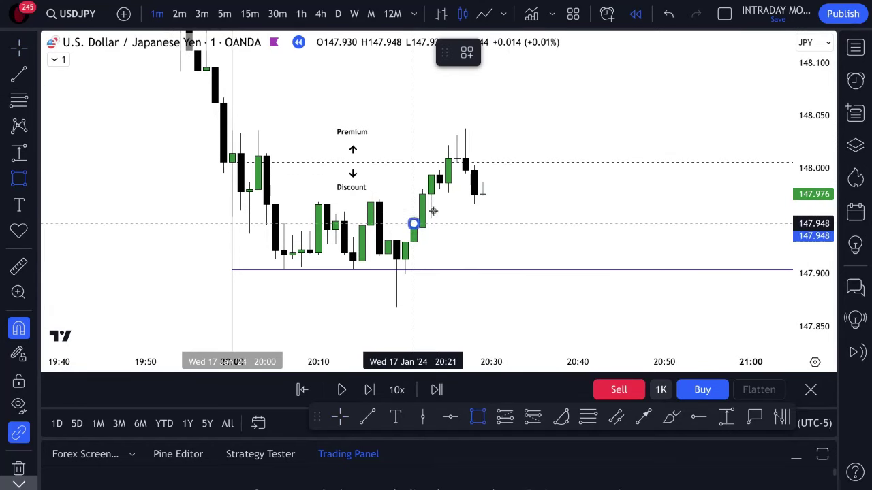
{"action": "left_click", "coordinate": [433, 211]}
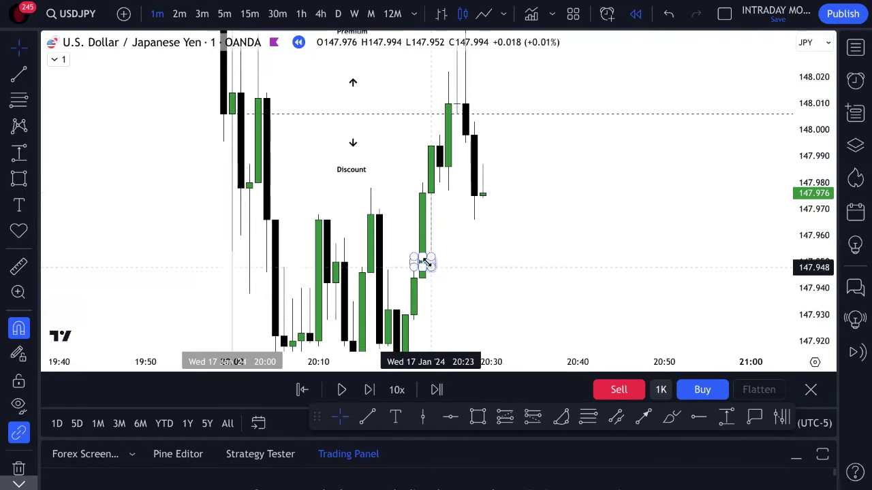
{"action": "left_click", "coordinate": [436, 262]}
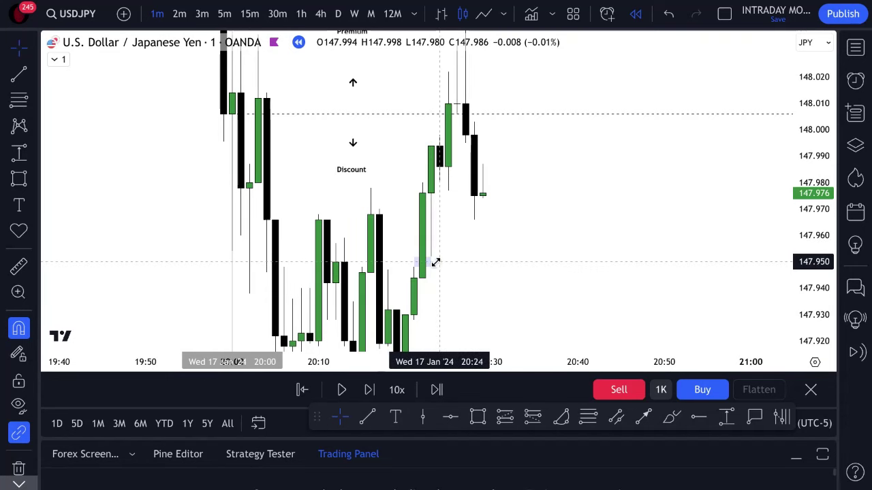
{"action": "left_click_drag", "start_coordinate": [435, 262], "coordinate": [664, 249]}
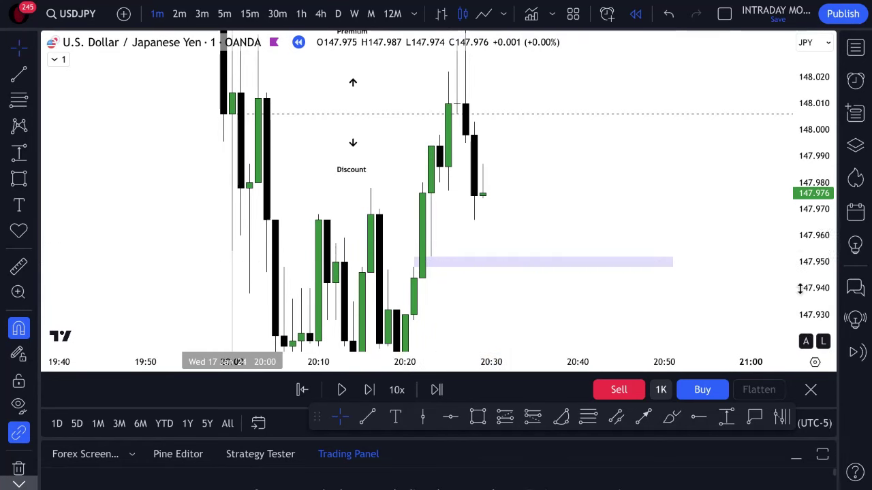
{"action": "left_click_drag", "start_coordinate": [797, 300], "coordinate": [796, 322]}
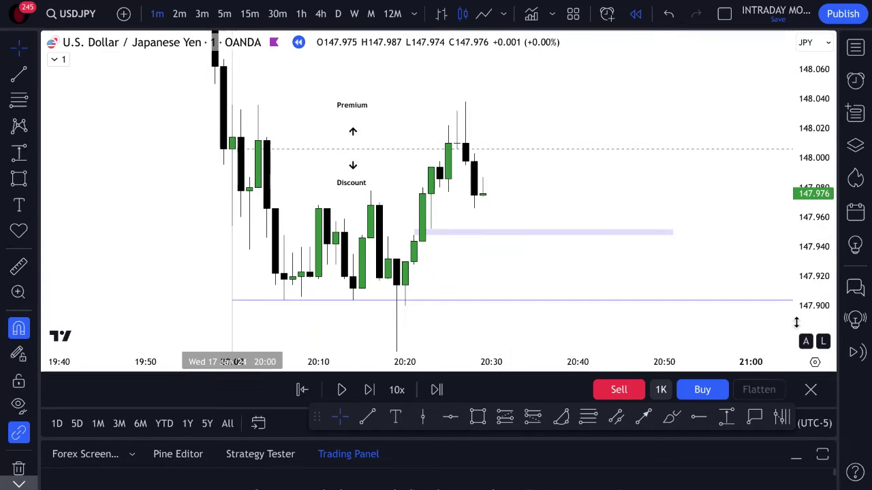
Step: Delete the rectangle marking the price gap
{"action": "left_click", "coordinate": [515, 231]}
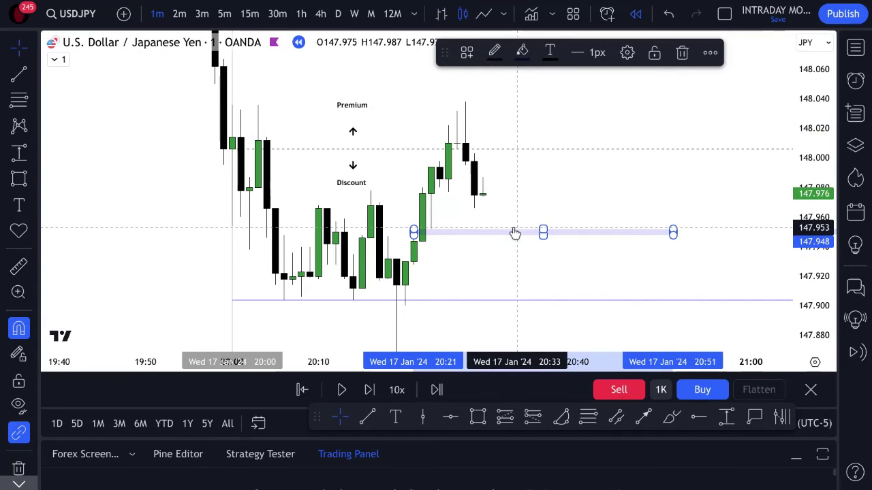
{"action": "key", "text": "Delete"}
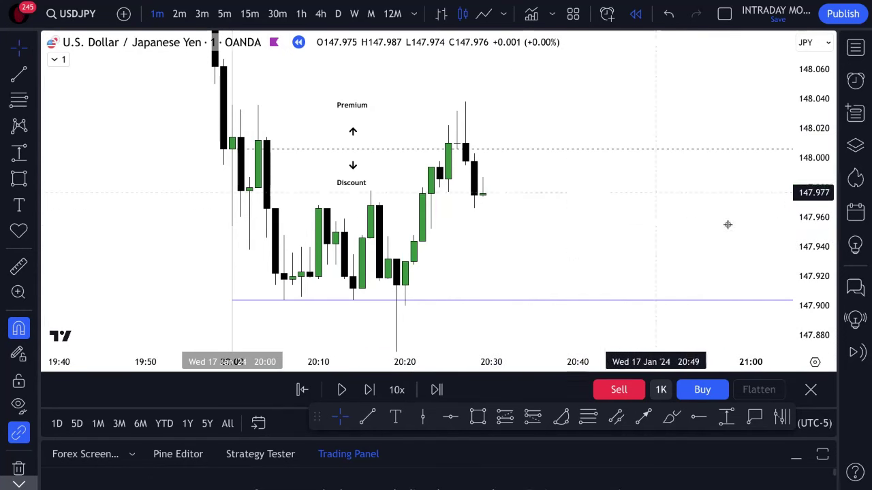
{"action": "left_click_drag", "start_coordinate": [773, 213], "coordinate": [677, 179]}
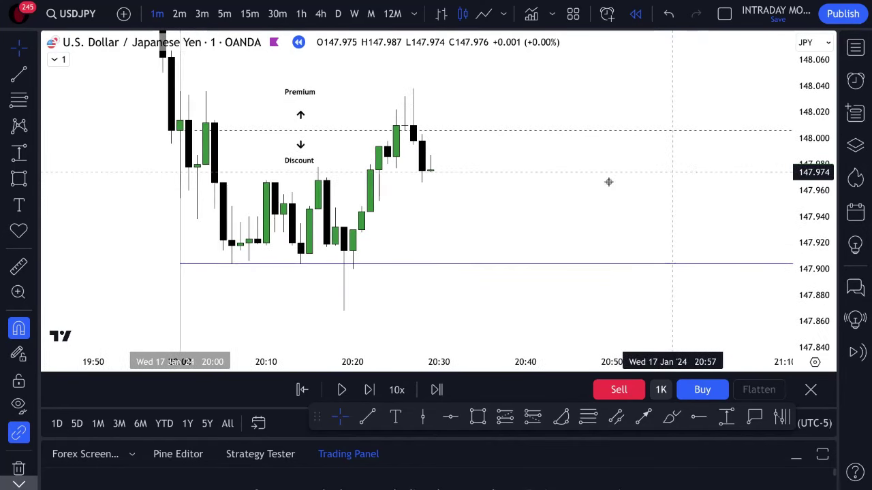
{"action": "left_click_drag", "start_coordinate": [470, 220], "coordinate": [428, 225]}
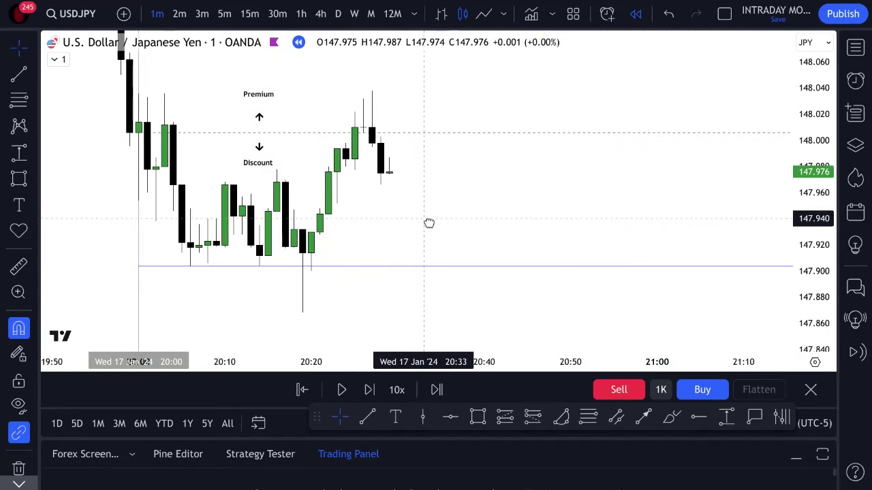
Step: Advance the replay candle by candle to 20:44 on the 1-minute chart
{"action": "left_click", "coordinate": [368, 390]}
{"action": "left_click", "coordinate": [369, 389]}
{"action": "left_click", "coordinate": [368, 390]}
{"action": "left_click", "coordinate": [369, 390]}
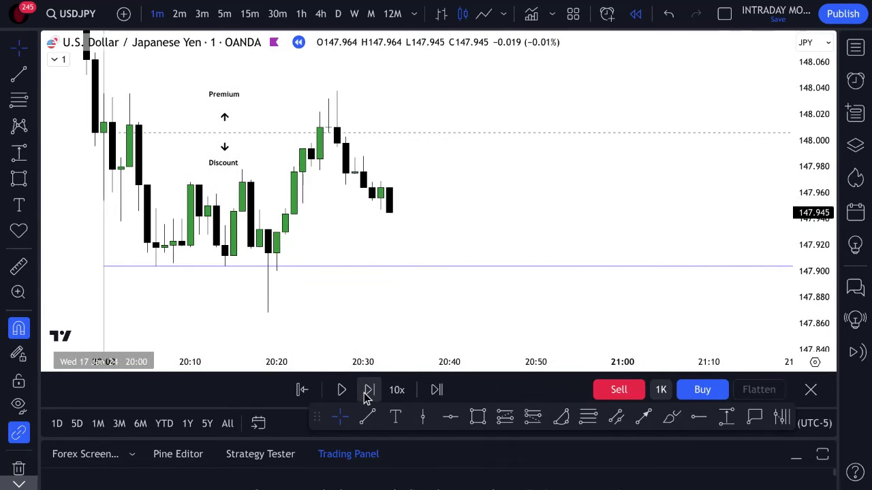
{"action": "left_click", "coordinate": [369, 390]}
{"action": "left_click", "coordinate": [368, 390]}
{"action": "left_click", "coordinate": [368, 390]}
{"action": "left_click", "coordinate": [369, 390]}
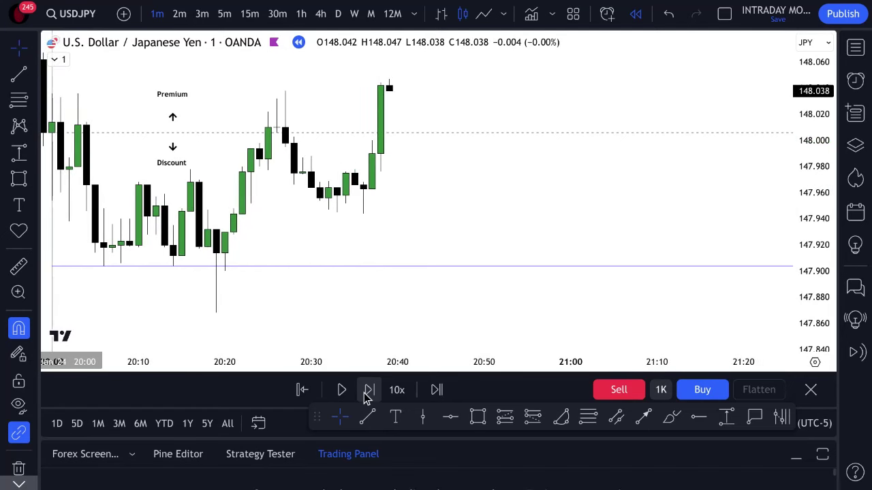
{"action": "left_click", "coordinate": [368, 390]}
{"action": "left_click", "coordinate": [368, 390]}
{"action": "left_click", "coordinate": [369, 389]}
{"action": "left_click", "coordinate": [368, 389]}
{"action": "left_click", "coordinate": [368, 390]}
{"action": "scroll", "coordinate": [750, 184], "scroll_direction": "down", "scroll_amount": 3}
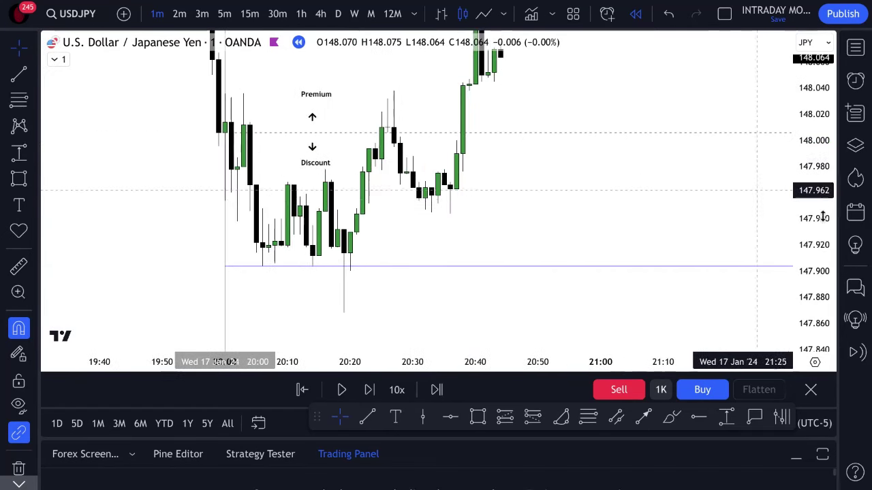
{"action": "left_click_drag", "start_coordinate": [807, 204], "coordinate": [802, 277]}
{"action": "left_click_drag", "start_coordinate": [666, 184], "coordinate": [624, 201]}
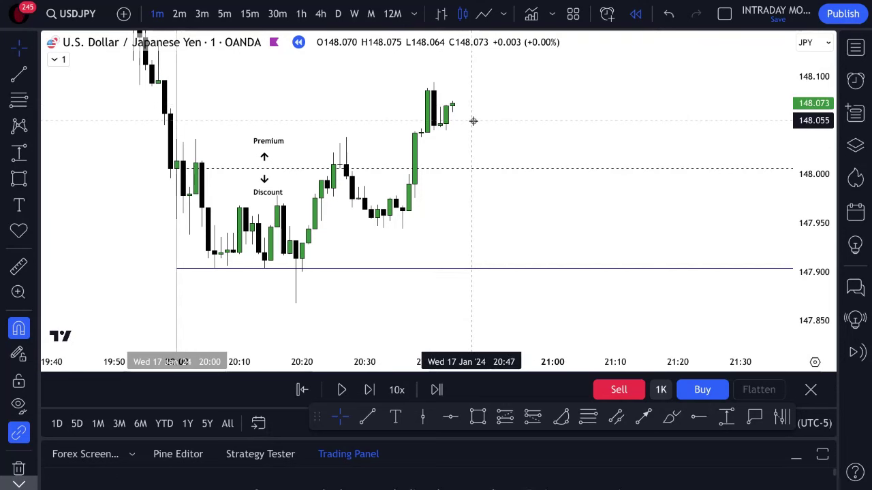
{"action": "left_click", "coordinate": [270, 139]}
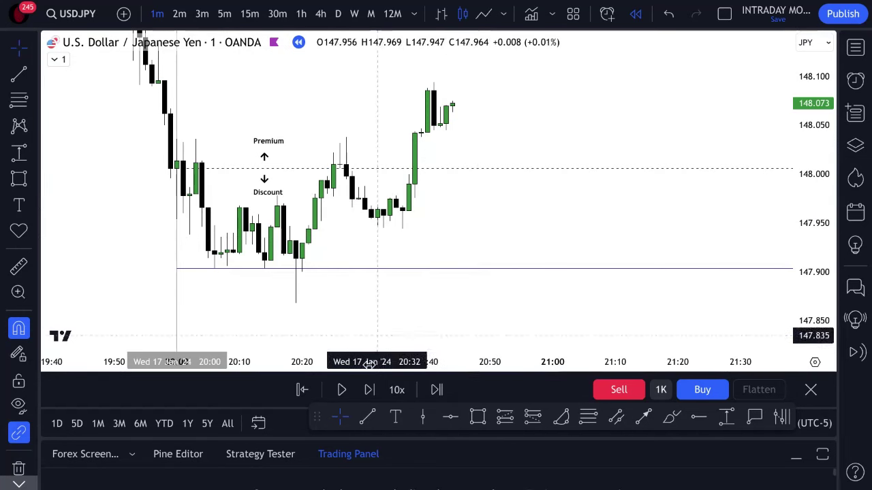
Step: Advance the replay candle by candle through the drop below the dashed opening price line to 21:21
{"action": "left_click", "coordinate": [372, 389]}
{"action": "left_click", "coordinate": [371, 390]}
{"action": "left_click", "coordinate": [371, 390]}
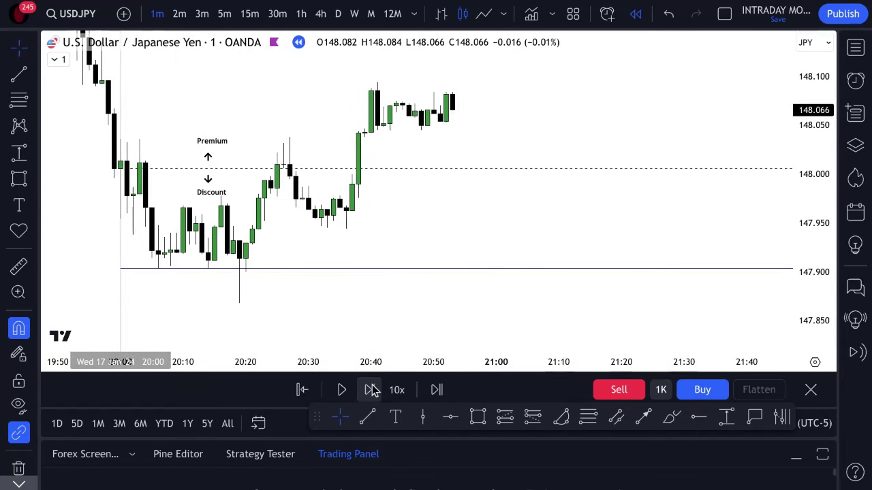
{"action": "left_click", "coordinate": [371, 389]}
{"action": "left_click", "coordinate": [371, 390]}
{"action": "left_click", "coordinate": [372, 390]}
{"action": "left_click", "coordinate": [371, 389]}
{"action": "left_click", "coordinate": [371, 390]}
{"action": "left_click", "coordinate": [371, 390]}
{"action": "left_click", "coordinate": [371, 390]}
{"action": "left_click", "coordinate": [371, 389]}
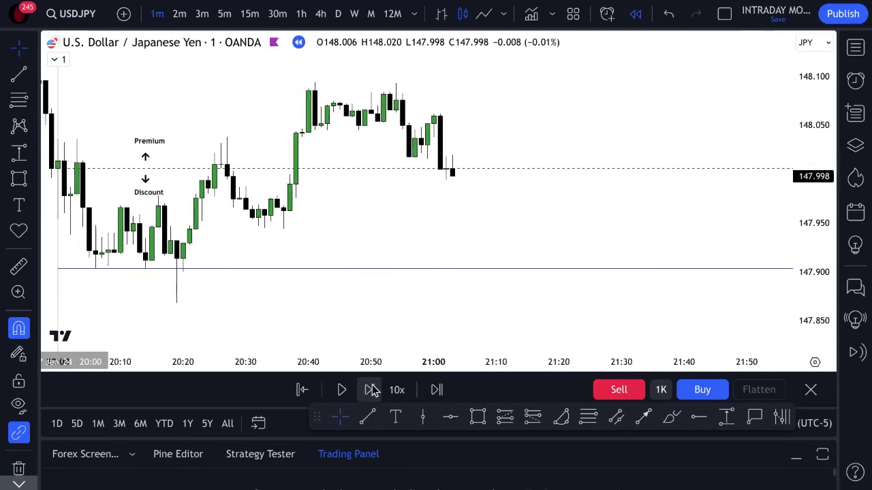
{"action": "left_click", "coordinate": [371, 390]}
{"action": "left_click", "coordinate": [372, 390]}
{"action": "left_click", "coordinate": [371, 389]}
{"action": "left_click", "coordinate": [371, 390]}
{"action": "left_click", "coordinate": [371, 389]}
{"action": "left_click", "coordinate": [371, 390]}
{"action": "left_click", "coordinate": [371, 390]}
{"action": "left_click", "coordinate": [372, 389]}
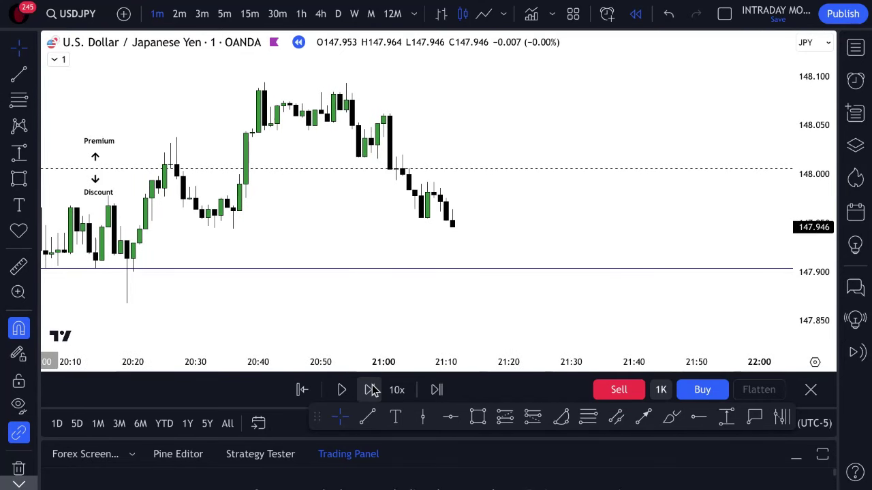
{"action": "left_click", "coordinate": [371, 389]}
{"action": "left_click", "coordinate": [371, 389]}
{"action": "left_click", "coordinate": [371, 390]}
{"action": "scroll", "coordinate": [461, 288], "scroll_direction": "down", "scroll_amount": 1}
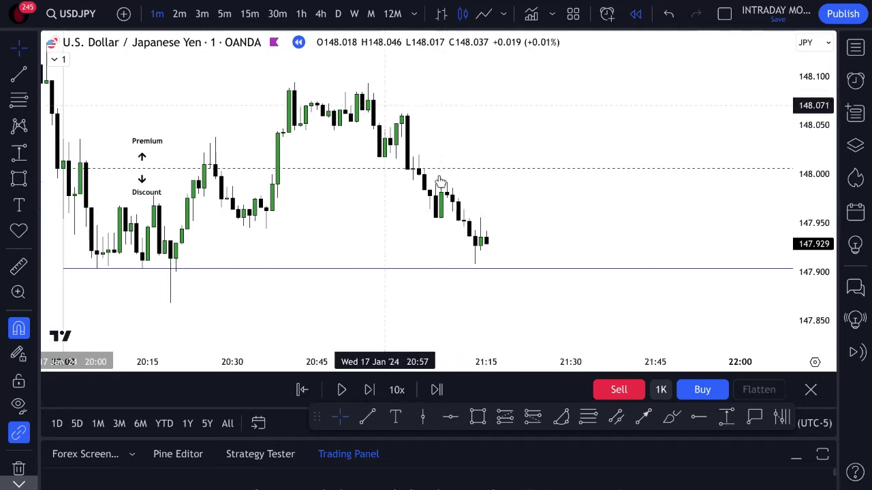
{"action": "left_click", "coordinate": [370, 390]}
{"action": "left_click", "coordinate": [370, 390]}
{"action": "left_click", "coordinate": [371, 389]}
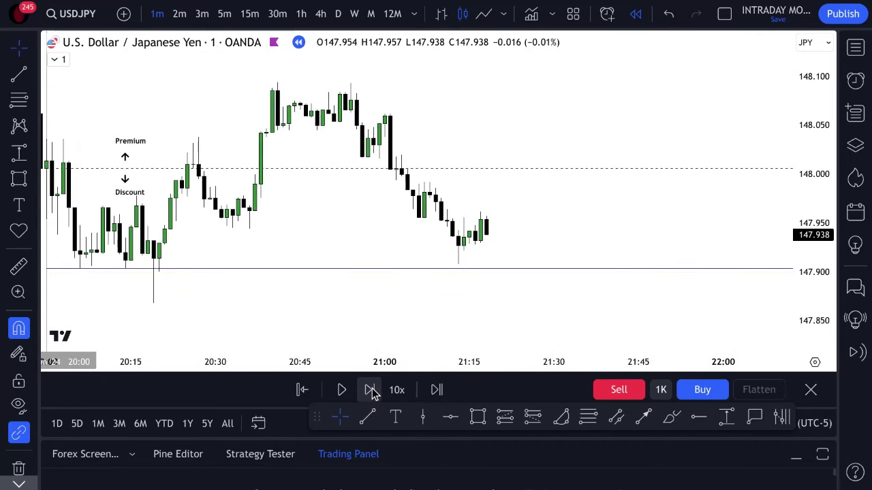
{"action": "left_click", "coordinate": [371, 391]}
{"action": "left_click", "coordinate": [371, 391]}
{"action": "left_click", "coordinate": [371, 391]}
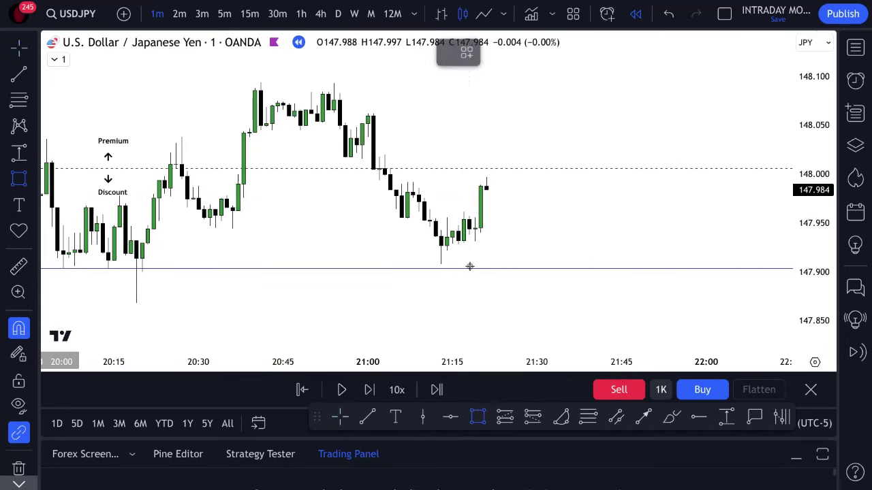
Step: Draw a rectangle over the price gap at 147.956–147.984 from 21:19 to 21:39, and a trend line at 147.962 from 21:17 to 21:30
{"action": "mouse_move", "coordinate": [475, 218]}
{"action": "left_mouse_down"}
{"action": "mouse_move", "coordinate": [487, 187]}
{"action": "mouse_move", "coordinate": [588, 205]}
{"action": "left_mouse_up"}
{"action": "left_click", "coordinate": [368, 417]}
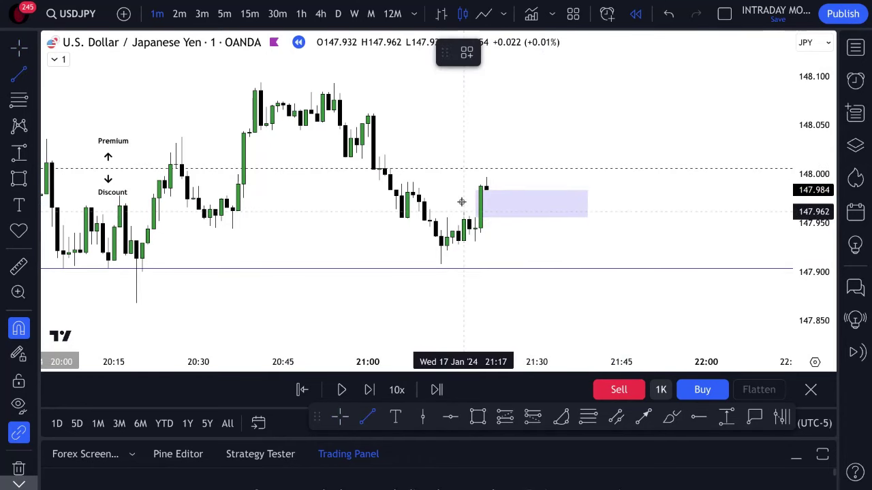
{"action": "left_click", "coordinate": [463, 208]}
{"action": "left_click", "coordinate": [537, 210]}
Step: Examine the price gap rectangle and the dashed line at the 21:17 high, up close and against the session's wider range
{"action": "scroll", "coordinate": [525, 247], "scroll_direction": "up", "scroll_amount": 4}
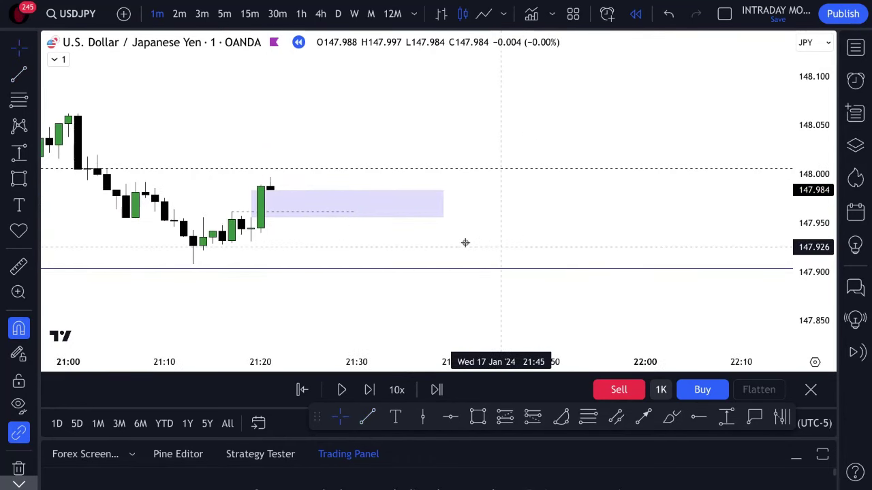
{"action": "left_click_drag", "start_coordinate": [466, 243], "coordinate": [704, 280]}
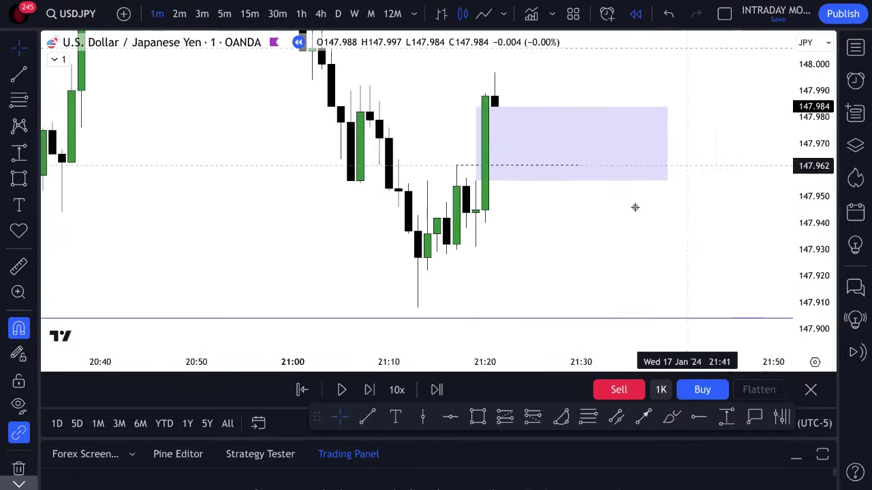
{"action": "left_click_drag", "start_coordinate": [635, 207], "coordinate": [651, 270]}
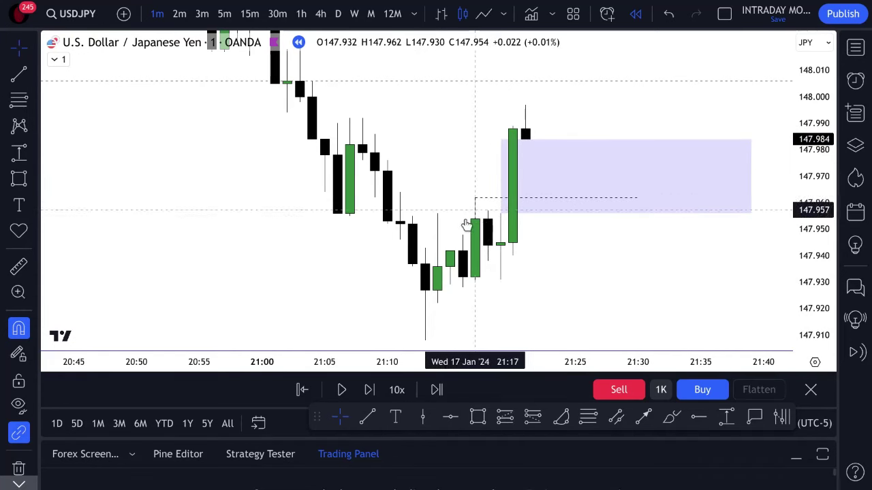
{"action": "scroll", "coordinate": [678, 228], "scroll_direction": "right", "scroll_amount": 3}
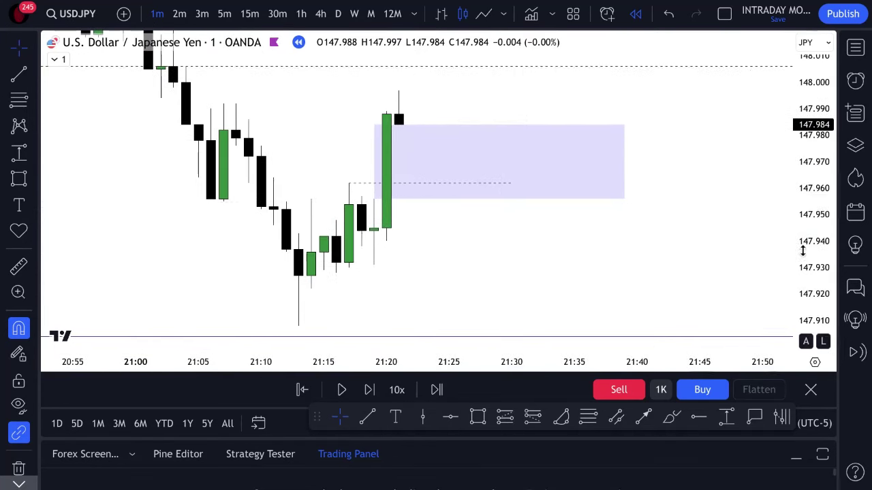
{"action": "scroll", "coordinate": [736, 212], "scroll_direction": "down", "scroll_amount": 3}
{"action": "scroll", "coordinate": [749, 209], "scroll_direction": "left", "scroll_amount": 3}
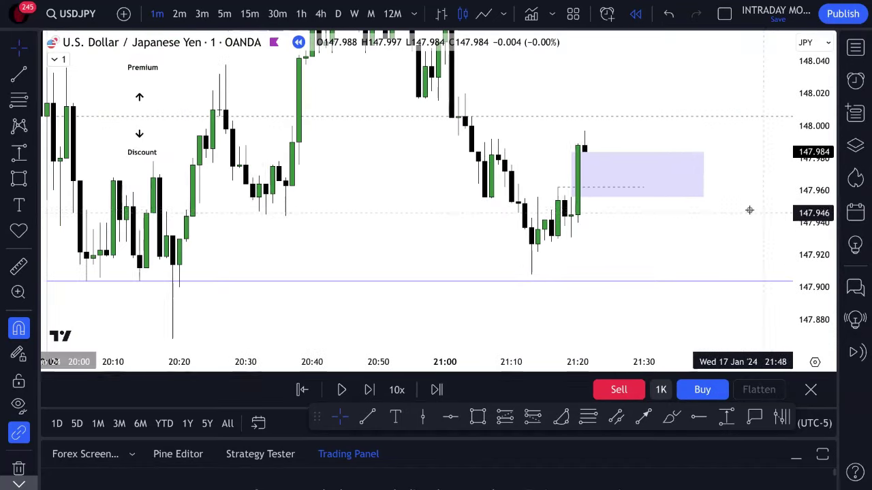
{"action": "mouse_move", "coordinate": [749, 208]}
{"action": "left_mouse_down"}
{"action": "mouse_move", "coordinate": [678, 273]}
{"action": "mouse_move", "coordinate": [648, 286]}
{"action": "left_mouse_up"}
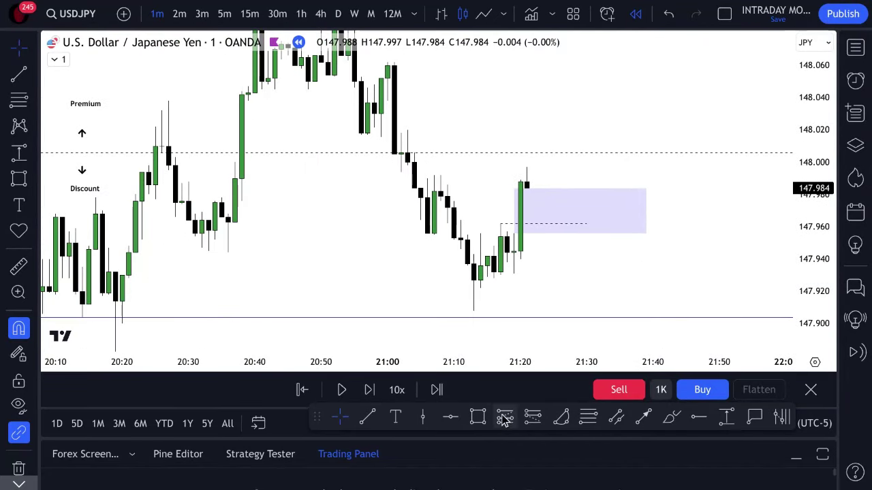
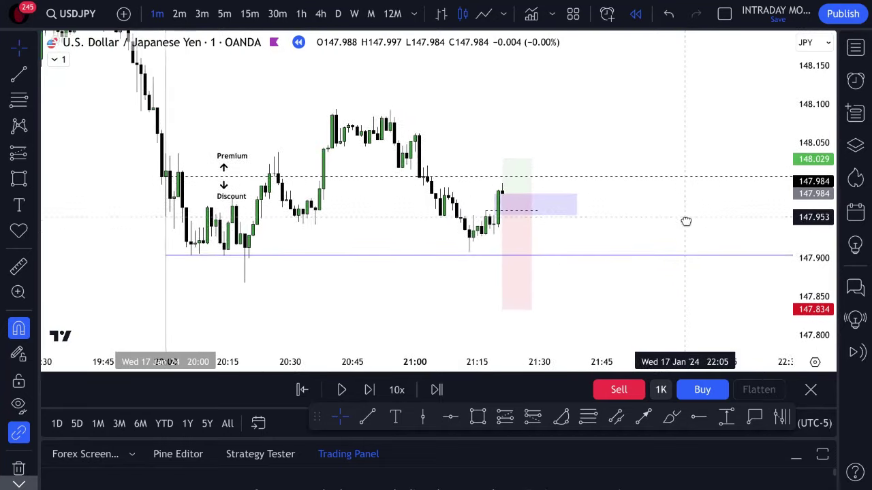
Step: Raise the long position's target to 148.134 for a 1:1 risk-reward ratio and shorten its width to end at 21:26
{"action": "left_click", "coordinate": [507, 169]}
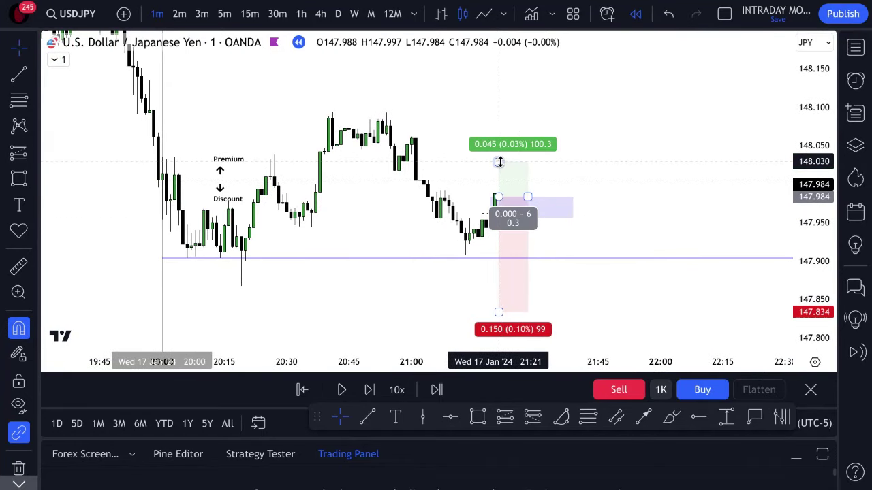
{"action": "left_click_drag", "start_coordinate": [502, 163], "coordinate": [498, 82]}
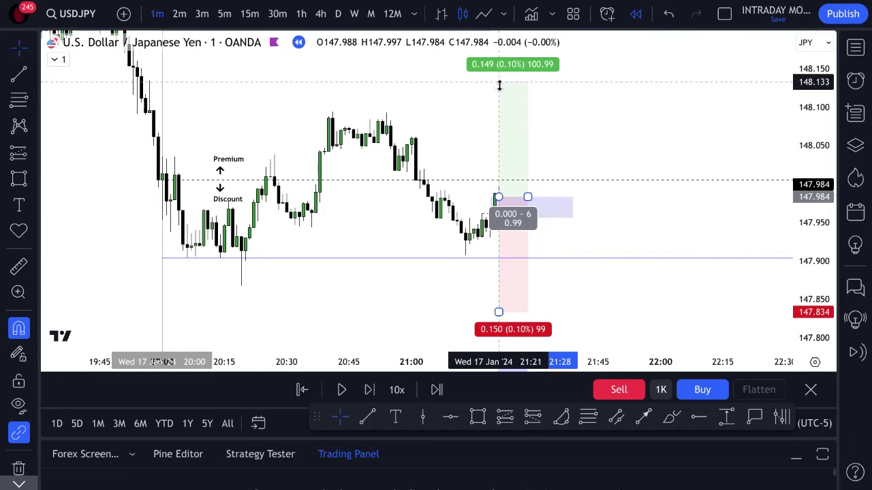
{"action": "scroll", "coordinate": [728, 107], "scroll_direction": "down", "scroll_amount": 2}
{"action": "left_click", "coordinate": [728, 107]}
{"action": "scroll", "coordinate": [816, 151], "scroll_direction": "down", "scroll_amount": 1}
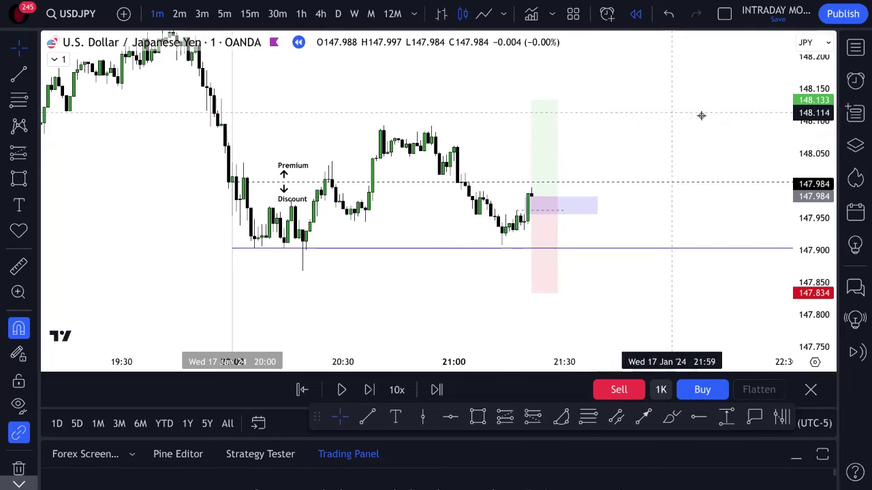
{"action": "left_click_drag", "start_coordinate": [678, 118], "coordinate": [655, 132]}
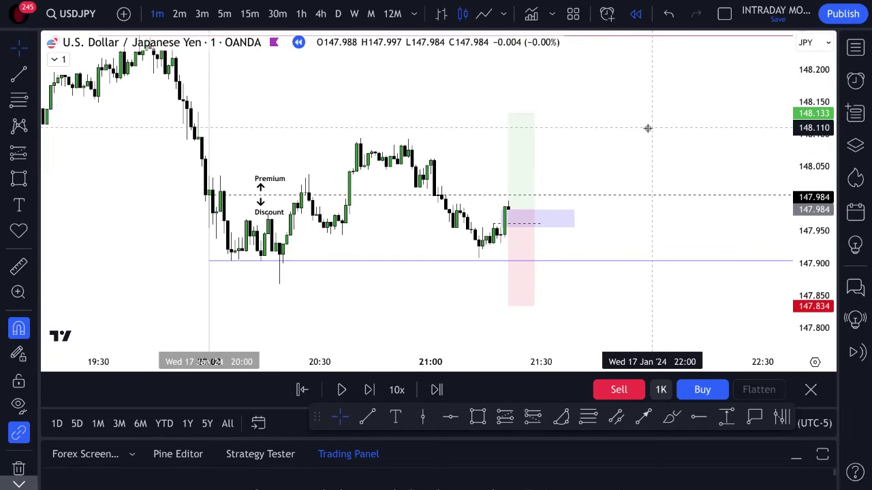
{"action": "left_click", "coordinate": [510, 114]}
{"action": "mouse_move", "coordinate": [510, 115]}
{"action": "left_mouse_down"}
{"action": "mouse_move", "coordinate": [512, 98]}
{"action": "mouse_move", "coordinate": [506, 113]}
{"action": "left_mouse_up"}
{"action": "left_click", "coordinate": [663, 166]}
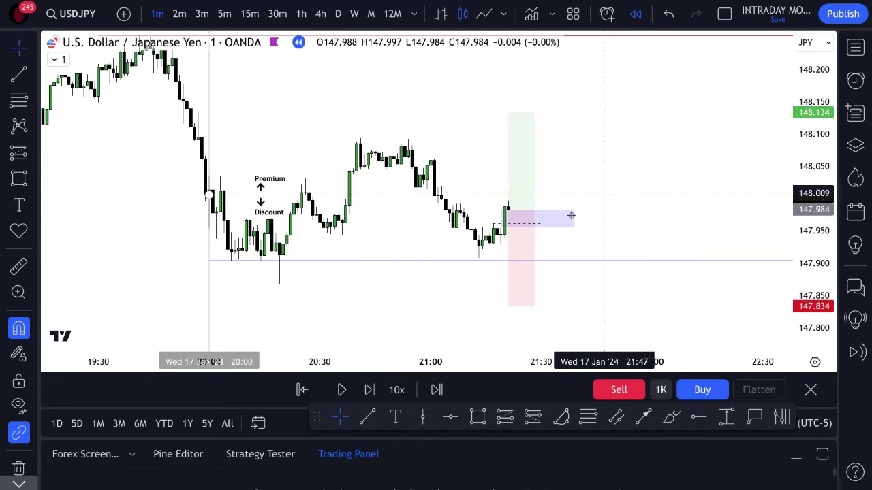
{"action": "left_click", "coordinate": [533, 208]}
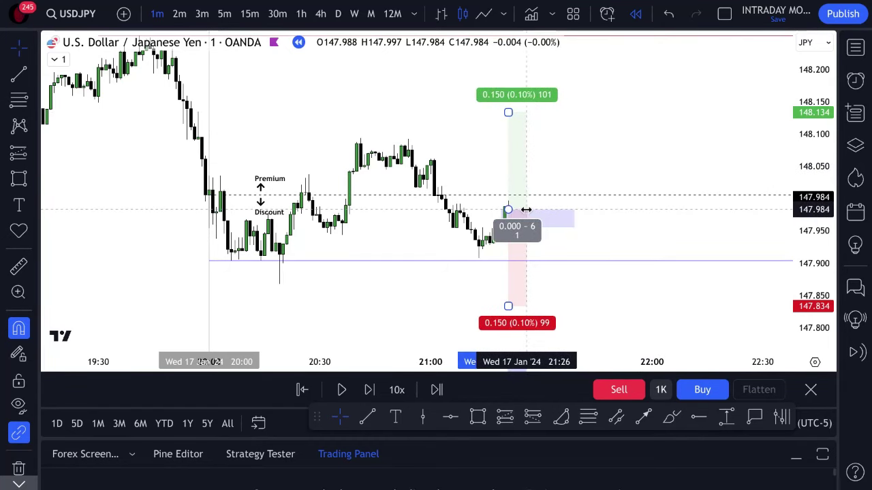
{"action": "left_click", "coordinate": [632, 135]}
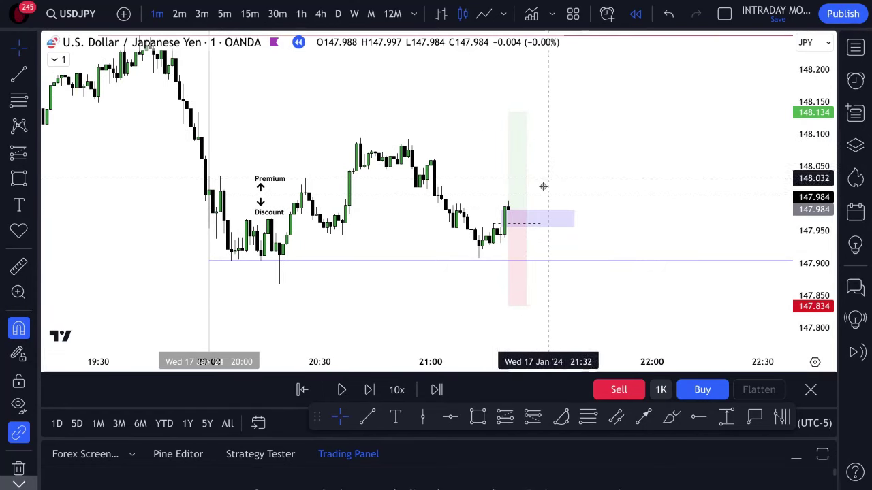
Step: Advance the replay candle by candle from the long entry to 21:38
{"action": "left_click", "coordinate": [370, 390]}
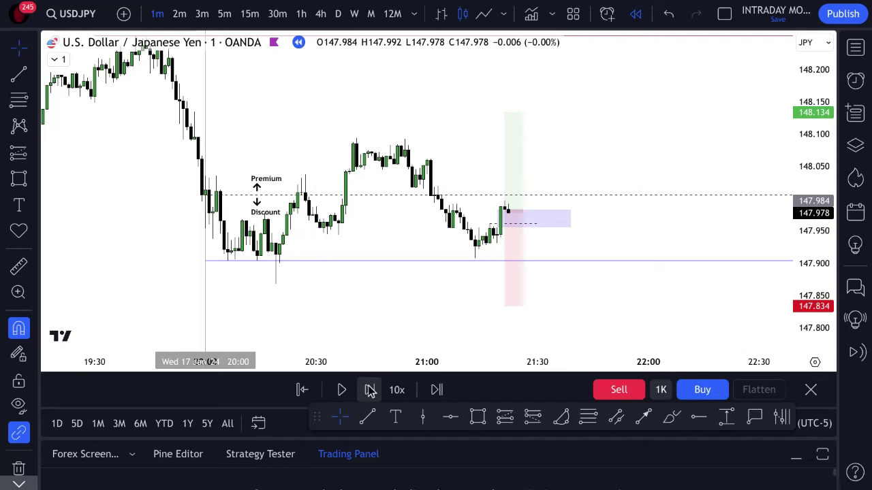
{"action": "left_click", "coordinate": [370, 389]}
{"action": "left_click", "coordinate": [370, 389]}
{"action": "left_click", "coordinate": [370, 390]}
{"action": "left_click", "coordinate": [370, 390]}
{"action": "left_click", "coordinate": [370, 390]}
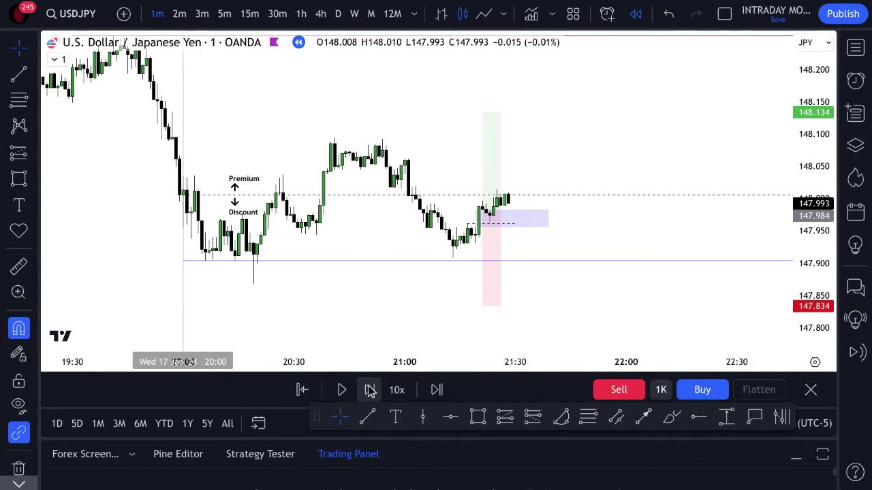
{"action": "left_click", "coordinate": [370, 390]}
{"action": "left_click", "coordinate": [370, 390]}
{"action": "left_click", "coordinate": [370, 389]}
{"action": "left_click", "coordinate": [369, 390]}
{"action": "left_click", "coordinate": [370, 390]}
{"action": "left_click", "coordinate": [370, 389]}
{"action": "left_click", "coordinate": [370, 390]}
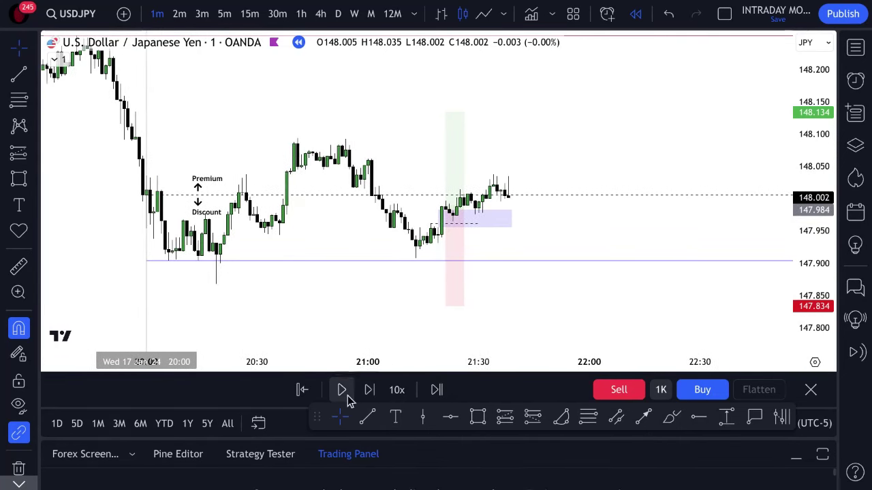
Step: Play the replay automatically, pause it at 22:11, and resume it to the latest candle
{"action": "left_click", "coordinate": [342, 390]}
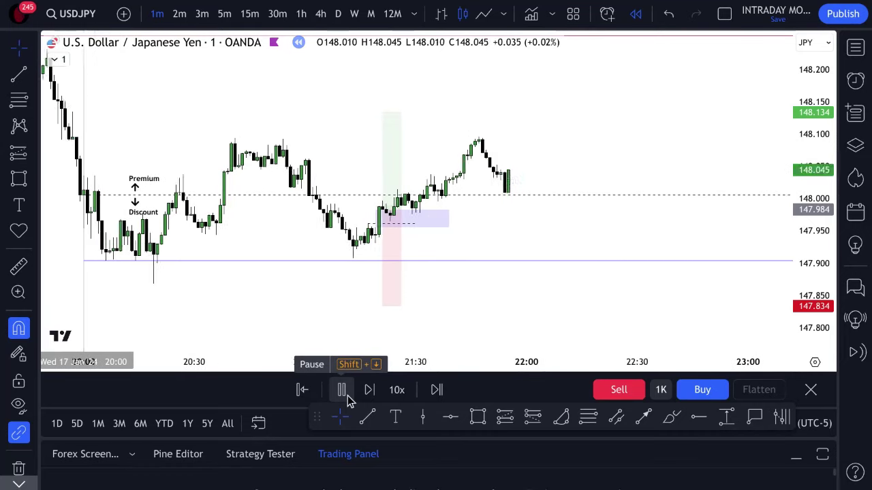
{"action": "left_click", "coordinate": [342, 390]}
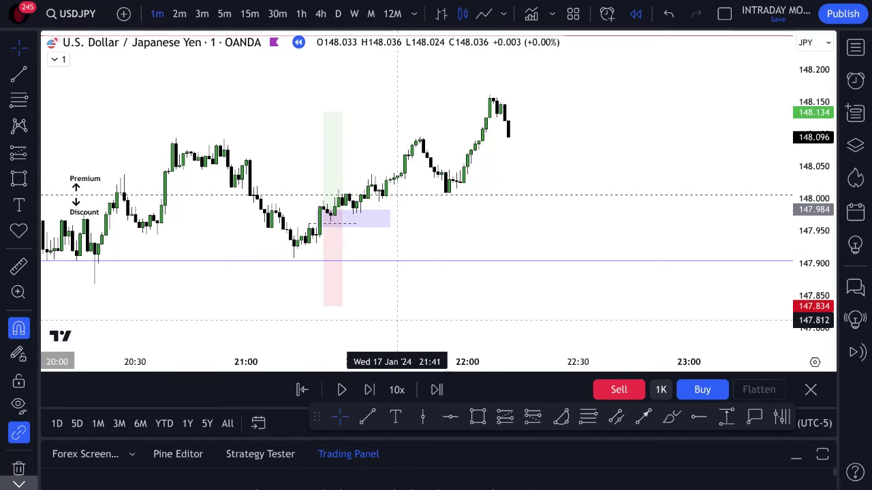
{"action": "left_click", "coordinate": [345, 389]}
Step: Examine the long trade from the 20:00 opening line and discount zone through the price gap entry to the target
{"action": "scroll", "coordinate": [526, 278], "scroll_direction": "down", "scroll_amount": 3}
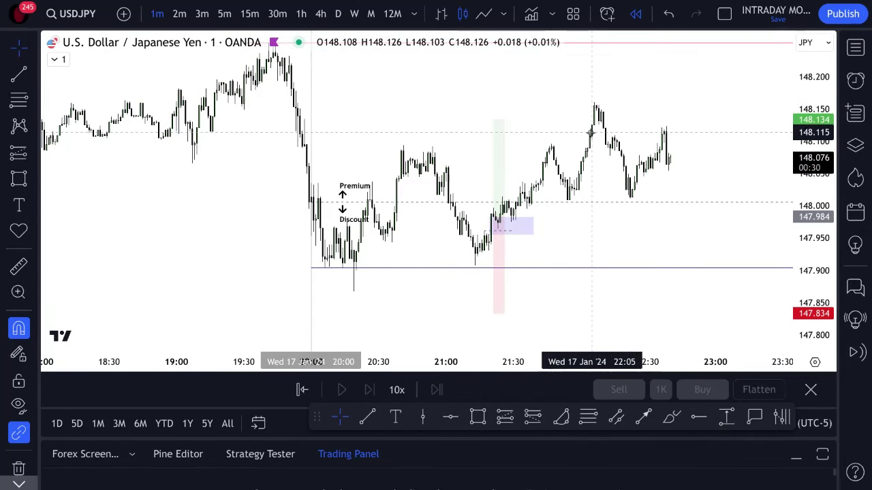
{"action": "scroll", "coordinate": [590, 132], "scroll_direction": "up", "scroll_amount": 1}
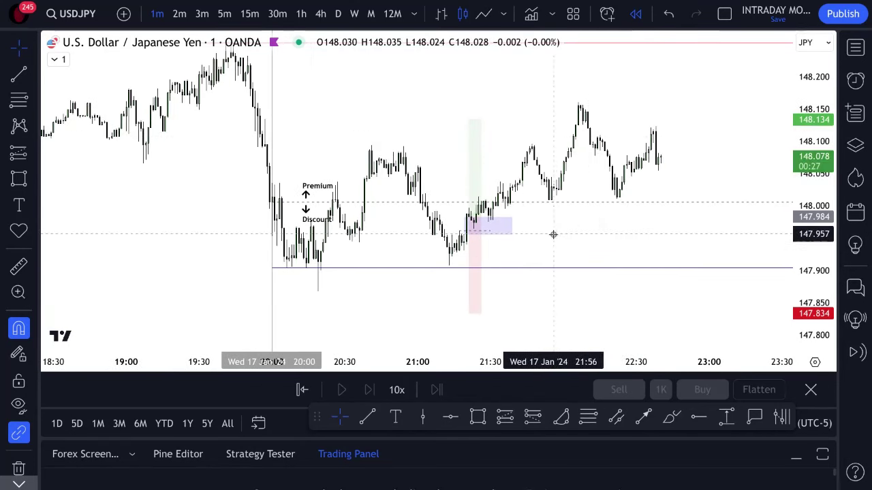
{"action": "scroll", "coordinate": [686, 241], "scroll_direction": "up", "scroll_amount": 1}
{"action": "left_click_drag", "start_coordinate": [792, 275], "coordinate": [779, 195]}
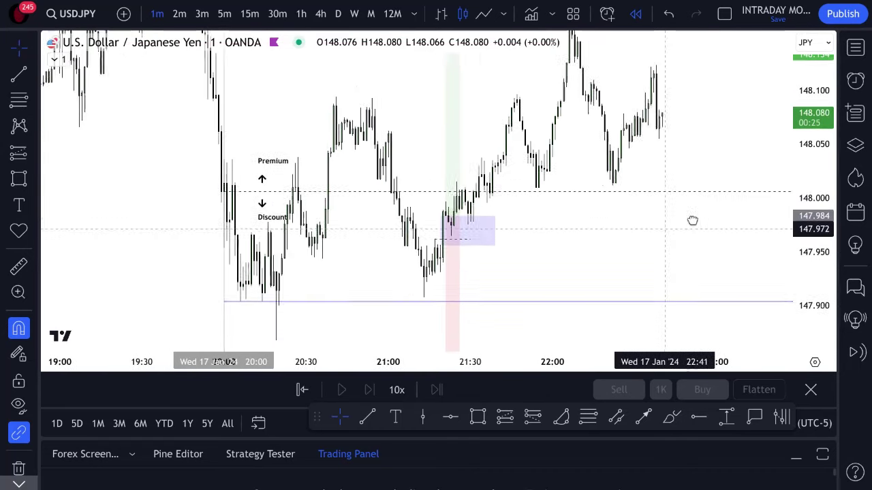
{"action": "scroll", "coordinate": [695, 211], "scroll_direction": "up", "scroll_amount": 1}
{"action": "left_click_drag", "start_coordinate": [640, 226], "coordinate": [674, 238]}
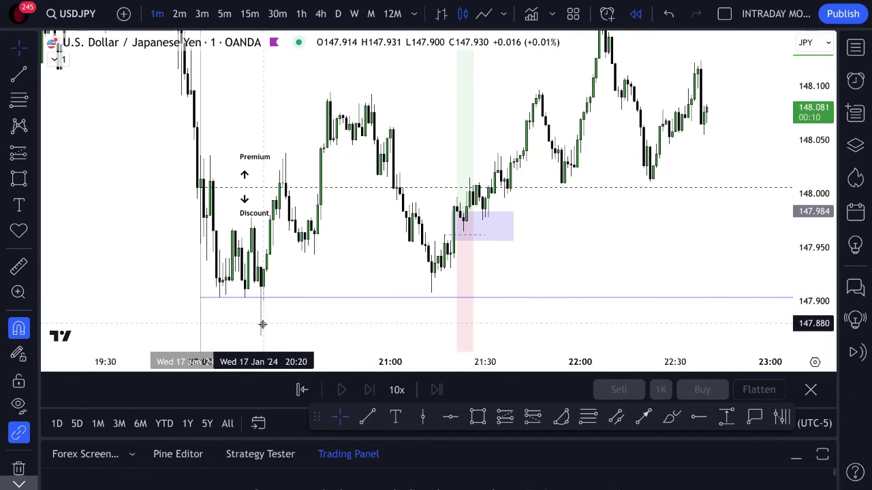
{"action": "left_click", "coordinate": [458, 231]}
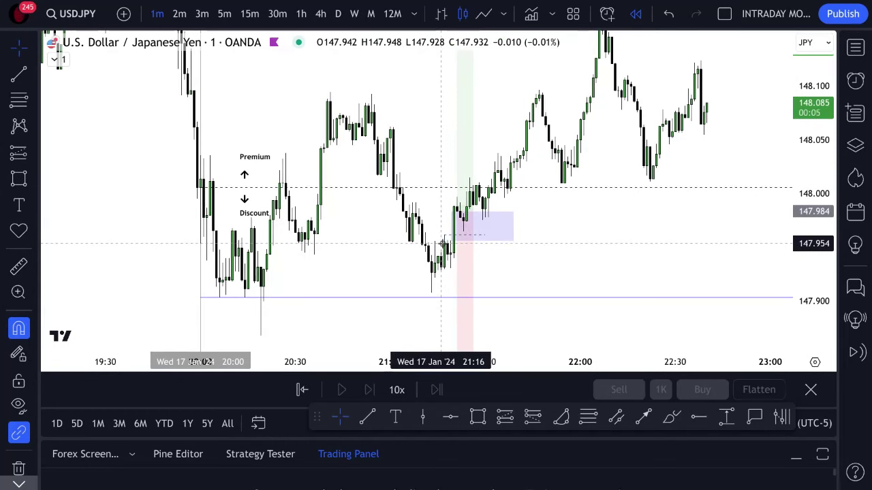
{"action": "left_click_drag", "start_coordinate": [477, 254], "coordinate": [534, 228]}
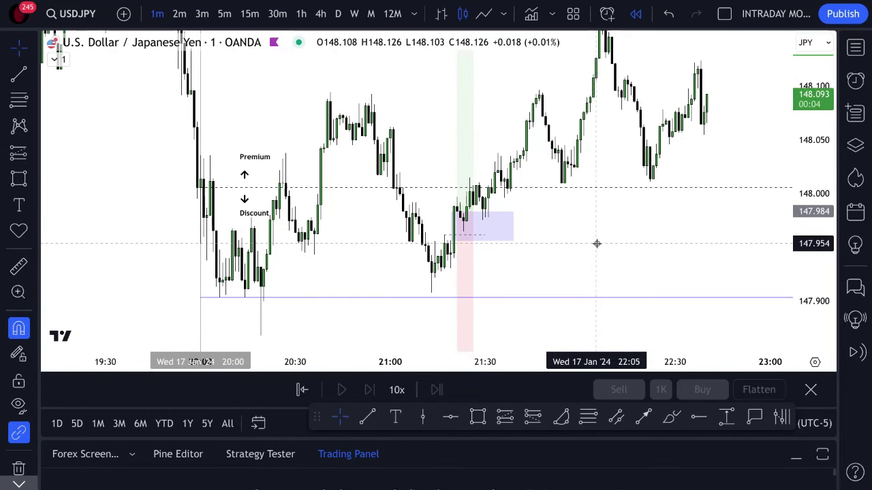
{"action": "left_click_drag", "start_coordinate": [658, 220], "coordinate": [588, 245]}
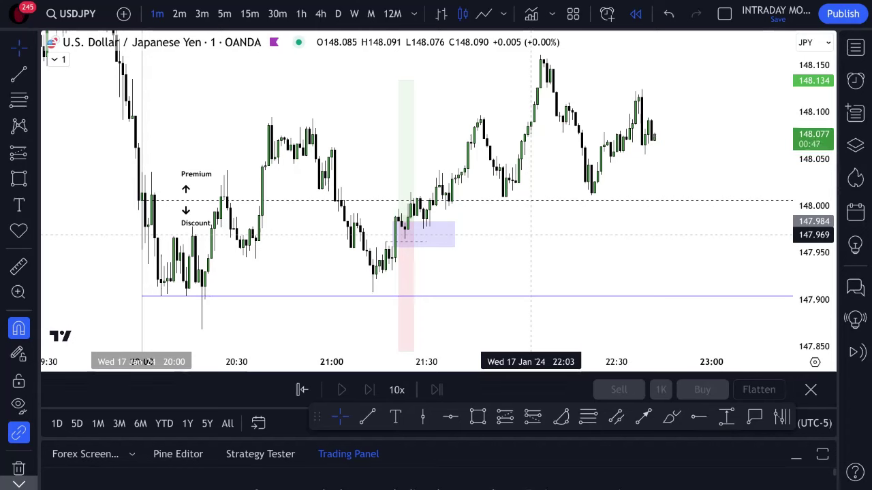
{"action": "mouse_move", "coordinate": [403, 204]}
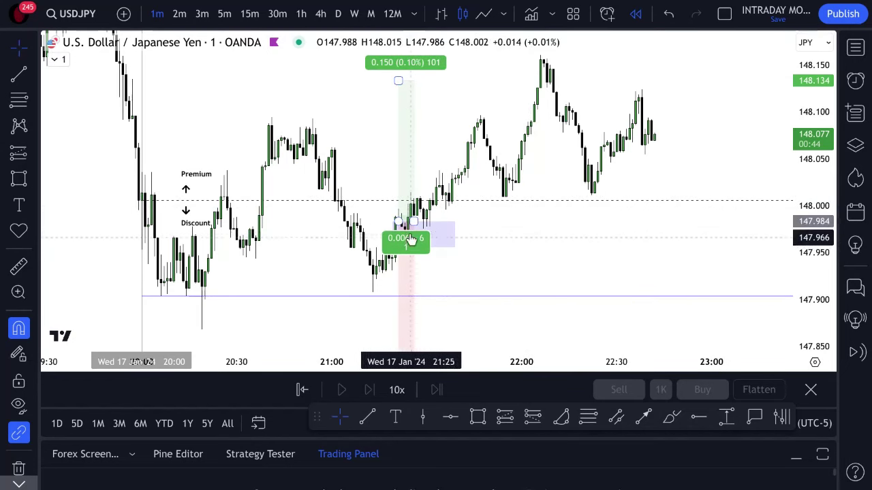